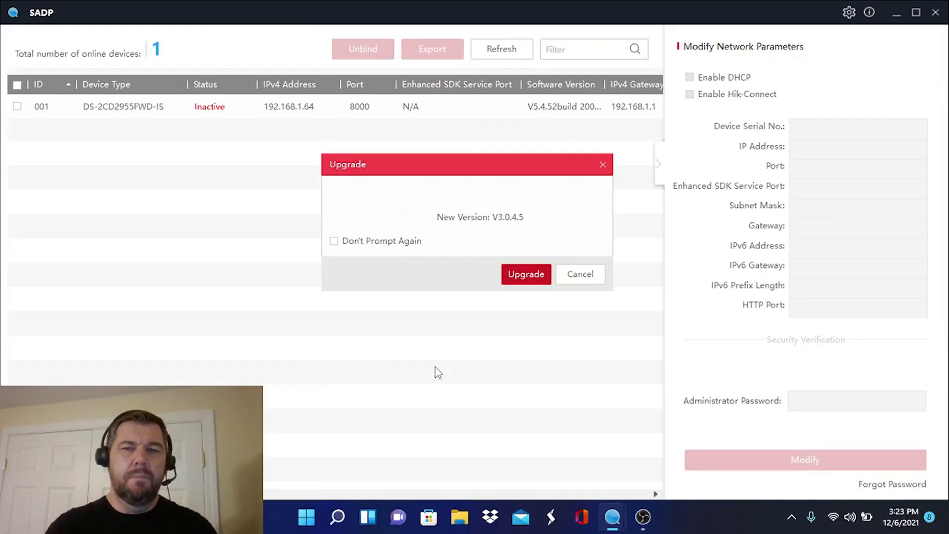
# Step: Cancel the SADP software upgrade prompt to return to the device list
pyautogui.click(578, 275)
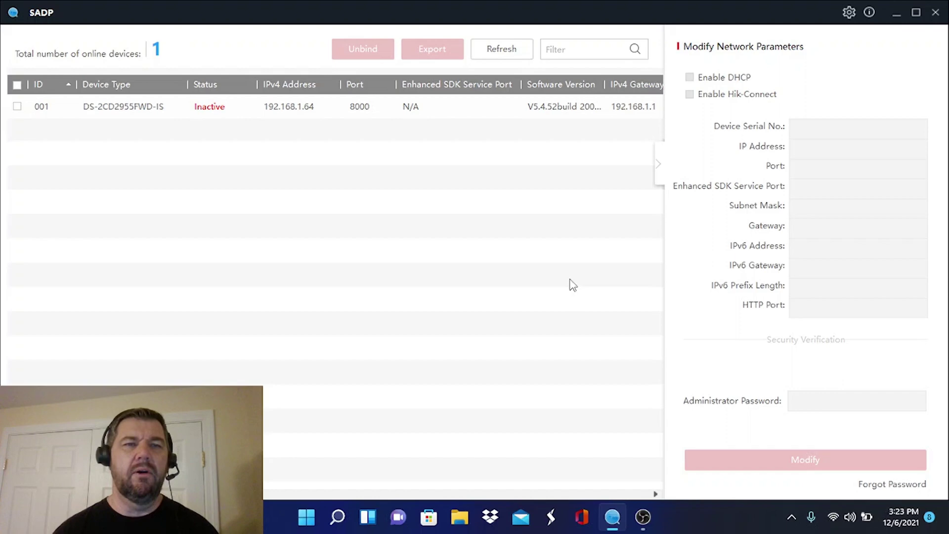
pyautogui.click(103, 113)
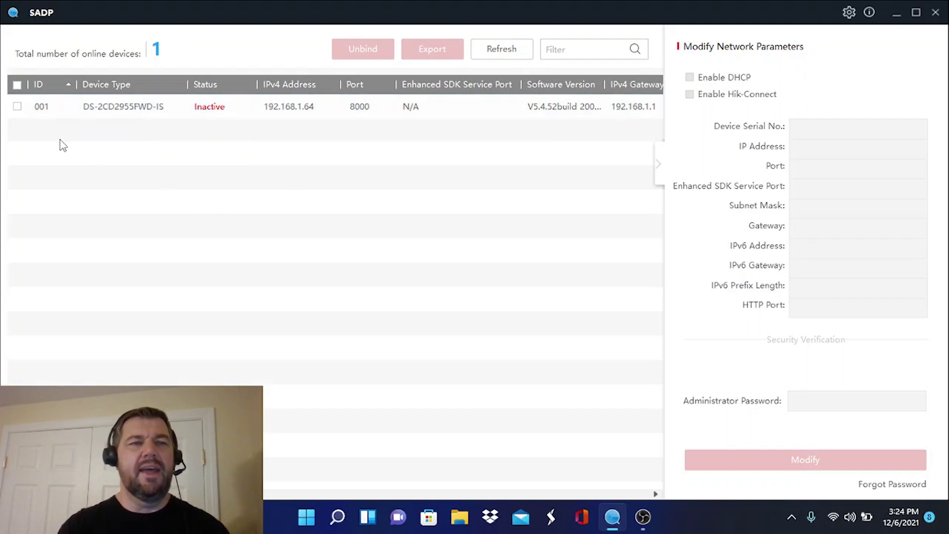
# Step: Activate the DS-2CD2955FWD-IS camera with a new admin password, entered and confirmed
pyautogui.click(17, 106)
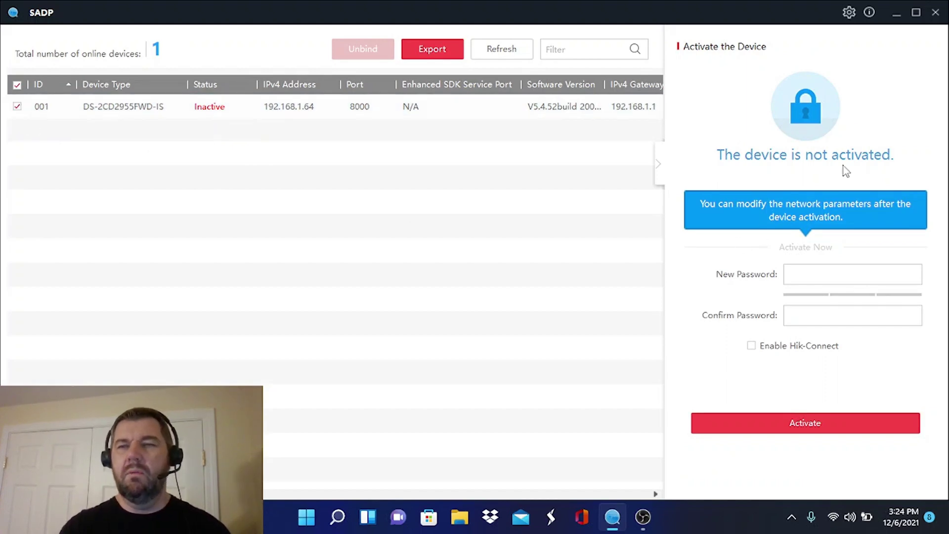
pyautogui.click(818, 274)
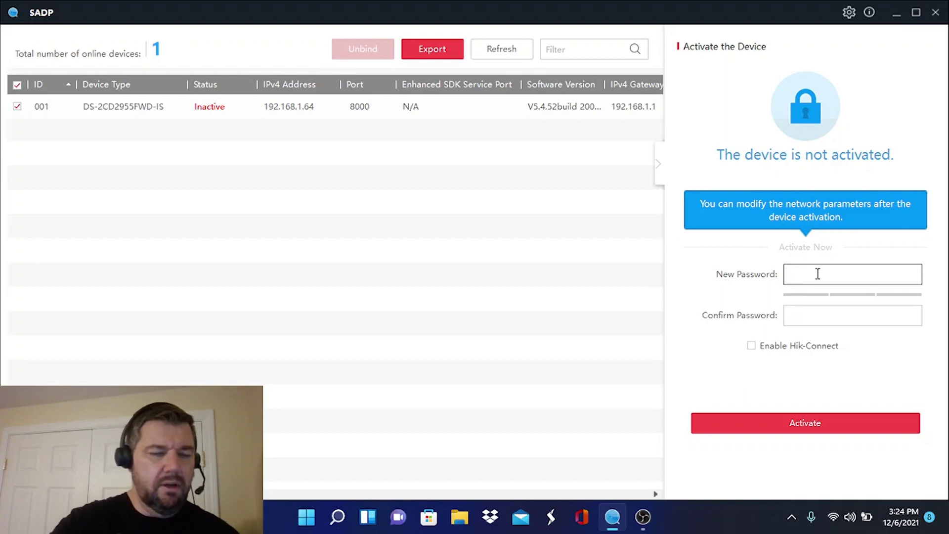
pyautogui.write('••••••••')
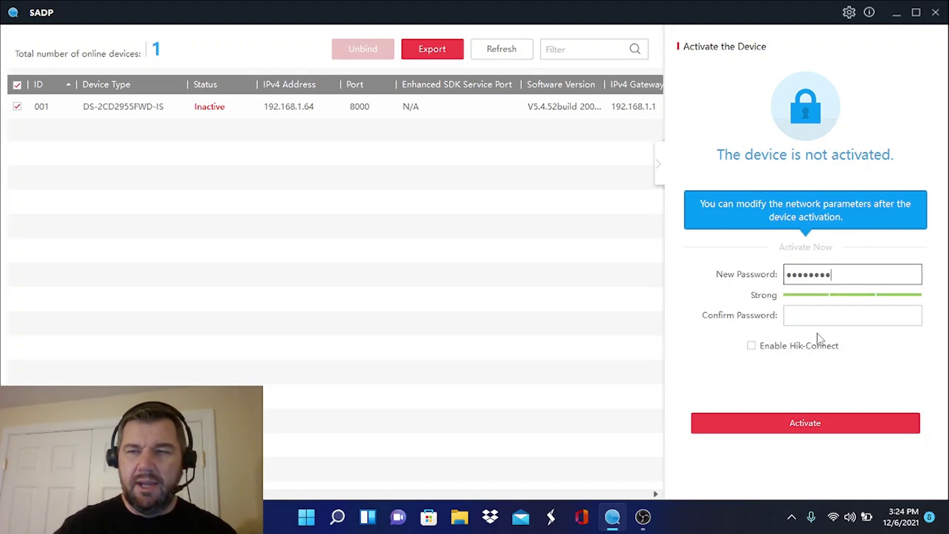
pyautogui.click(812, 318)
pyautogui.write('•••••')
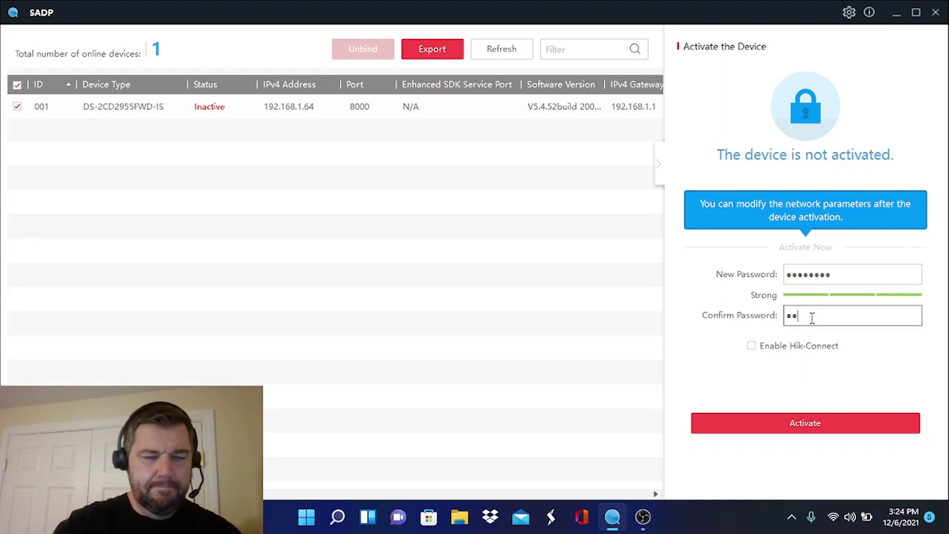
pyautogui.write('•••')
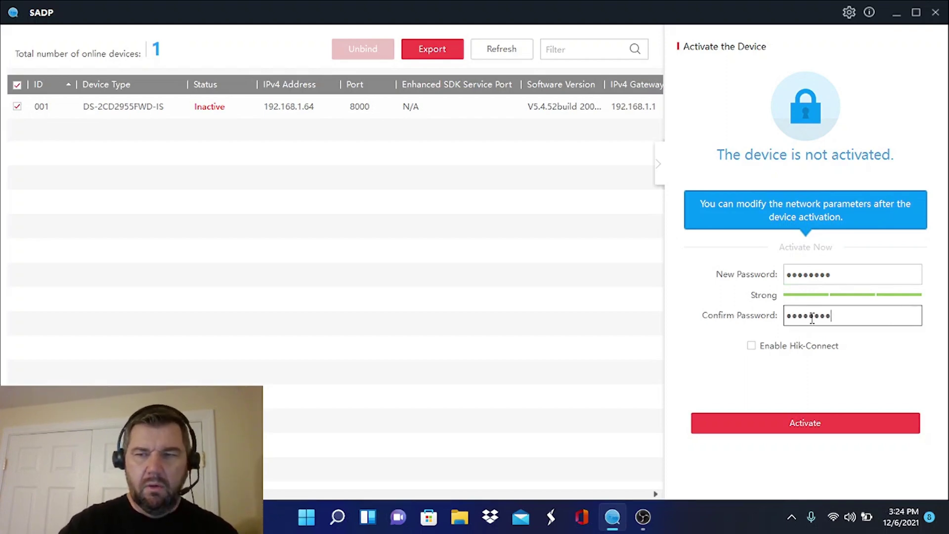
pyautogui.click(784, 429)
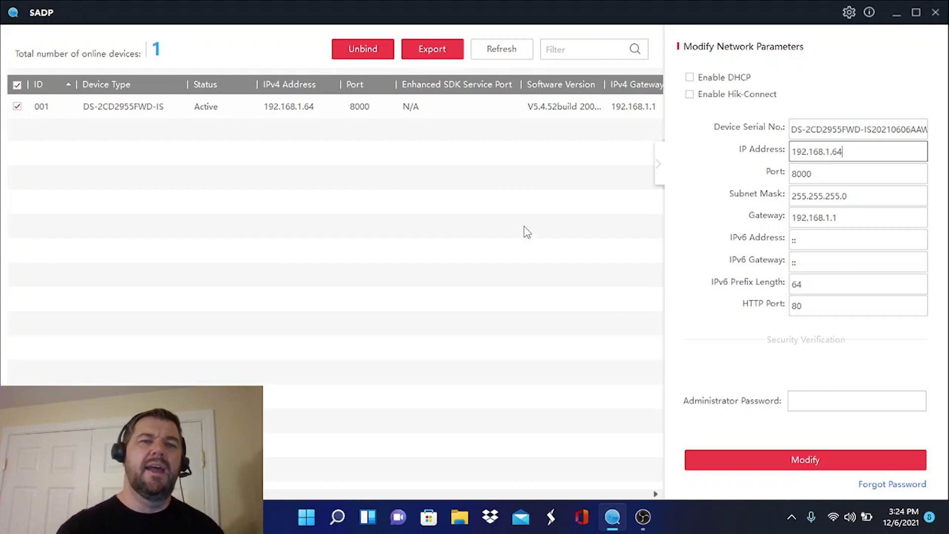
# Step: Enable DHCP on the camera with the admin password, then refresh to find it at 192.168.0.21
pyautogui.click(286, 110)
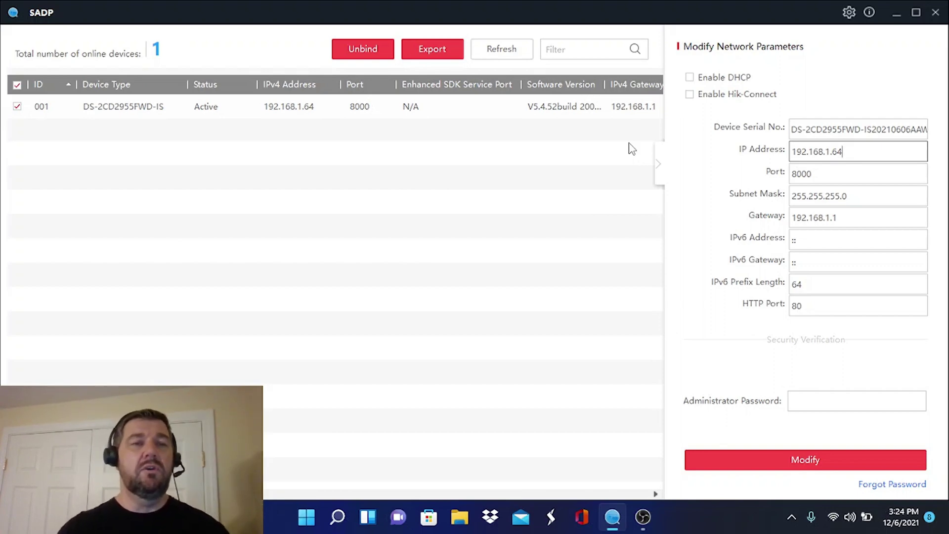
pyautogui.click(690, 78)
pyautogui.click(802, 401)
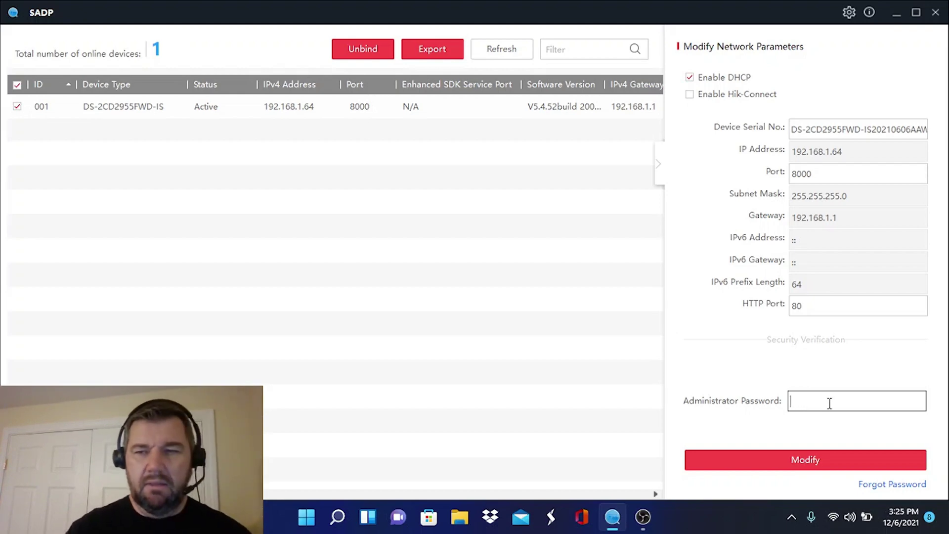
pyautogui.write('admin12')
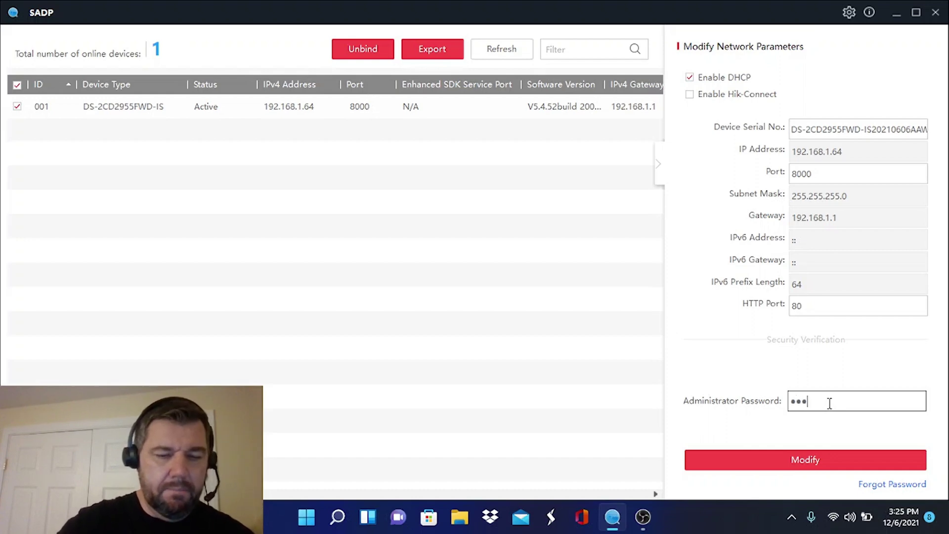
pyautogui.write('3')
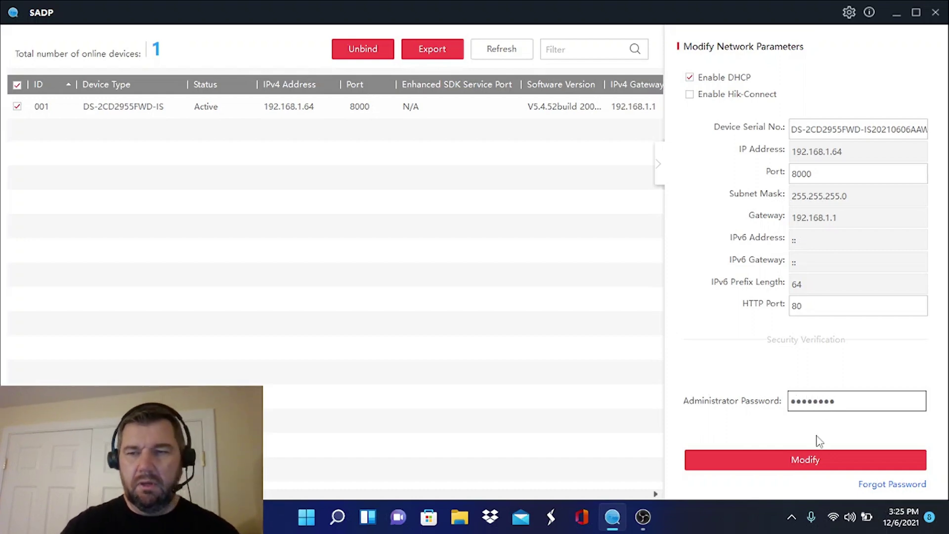
pyautogui.click(813, 461)
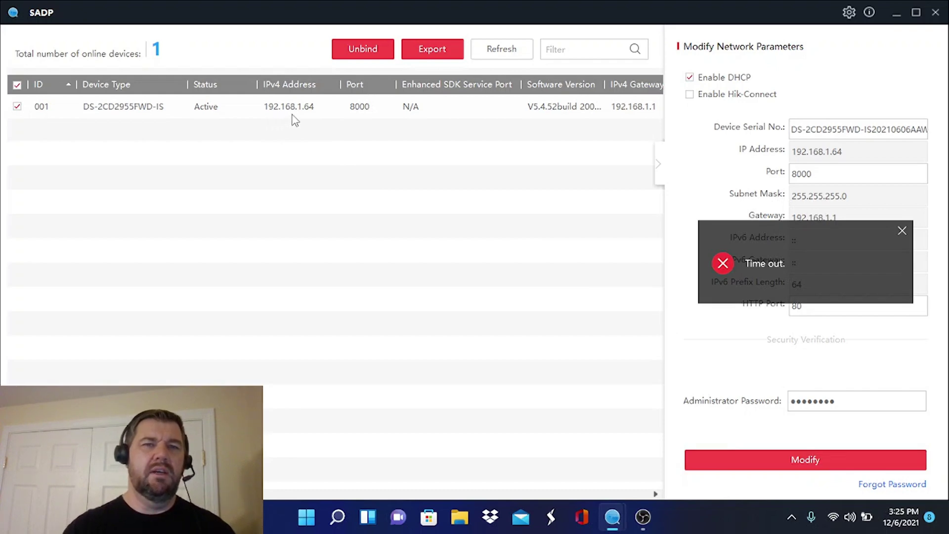
pyautogui.click(277, 113)
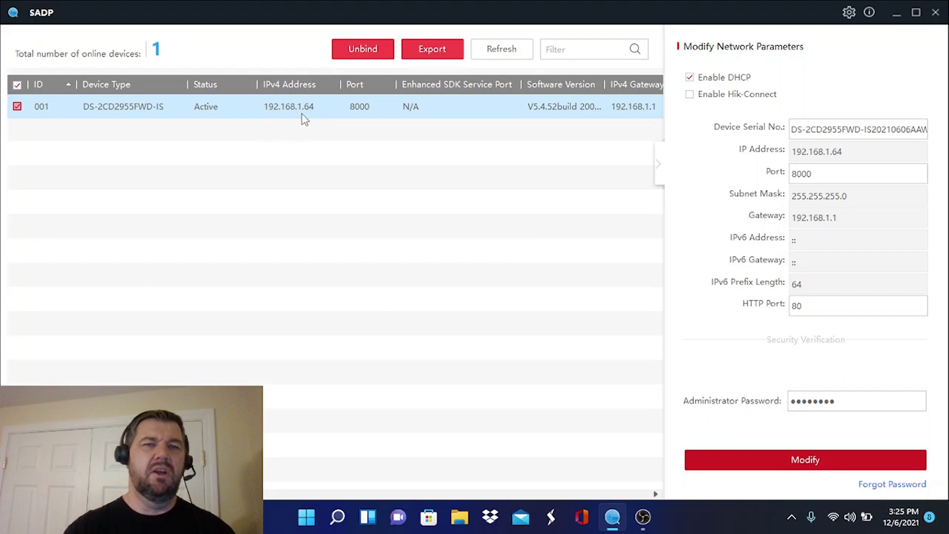
pyautogui.click(512, 53)
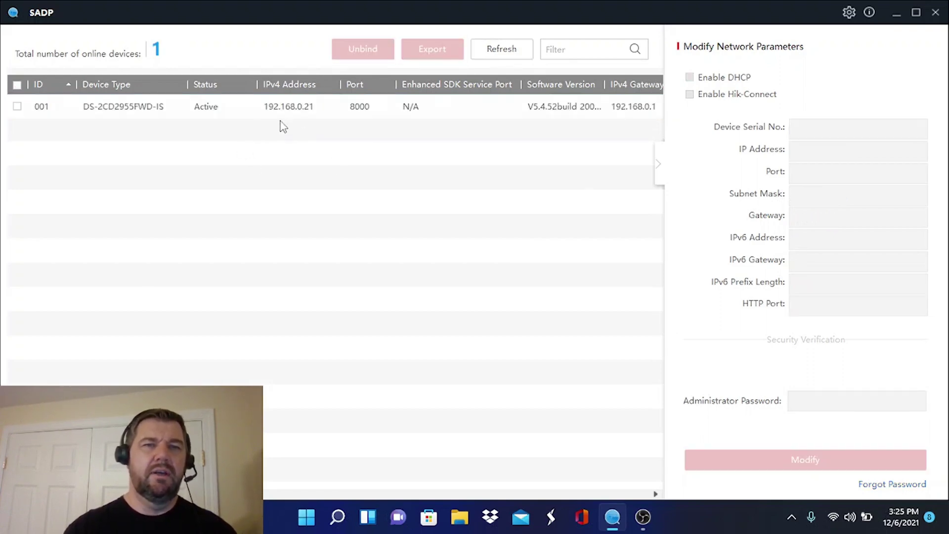
# Step: Turn off DHCP for the camera at 192.168.0.21 and tick Enable Hik-Connect
pyautogui.click(274, 115)
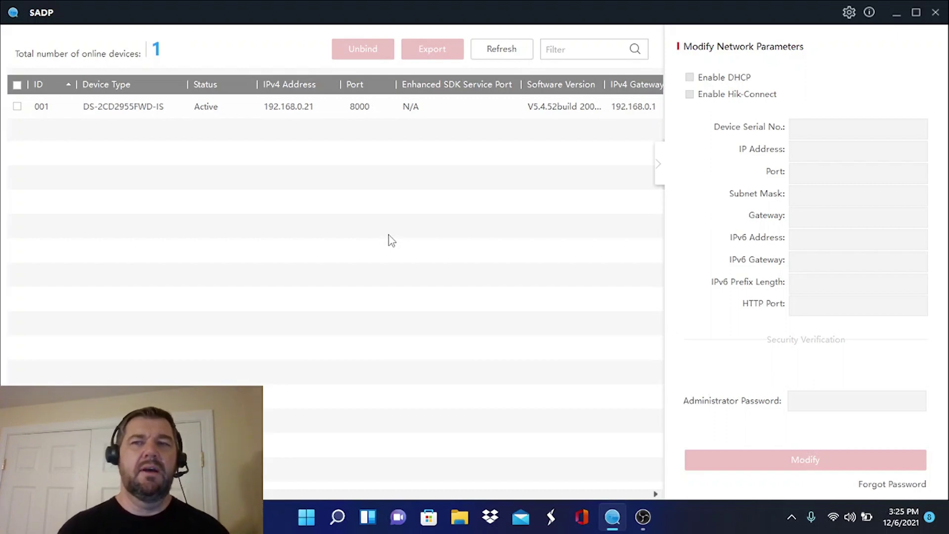
pyautogui.click(18, 108)
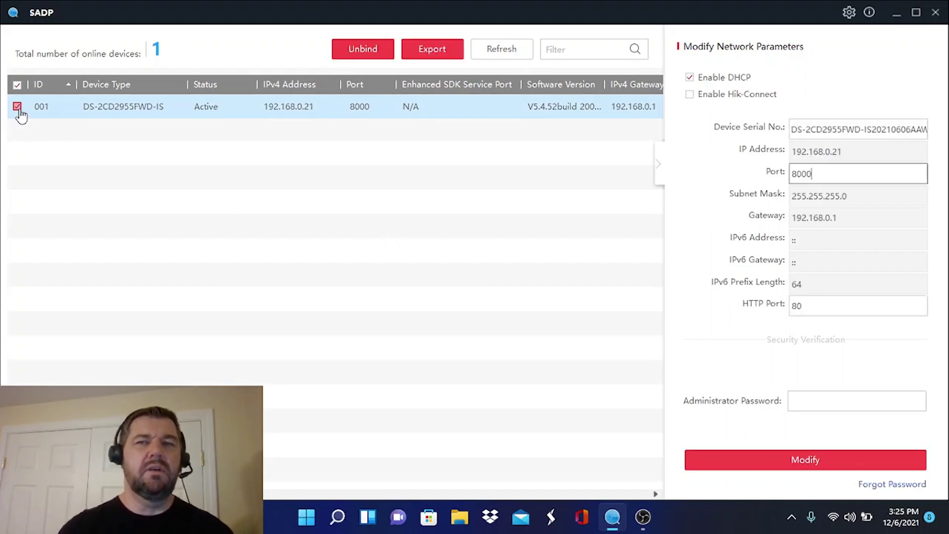
pyautogui.click(690, 78)
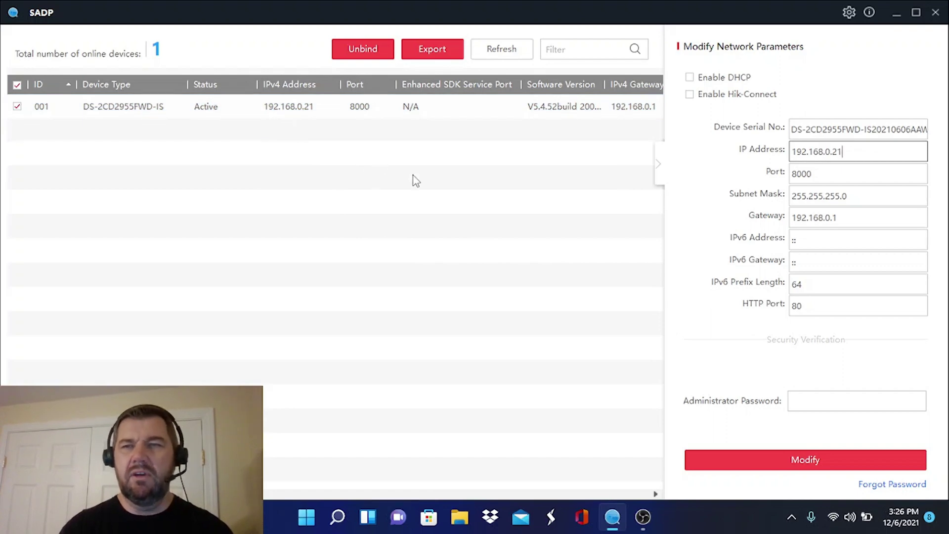
pyautogui.click(690, 94)
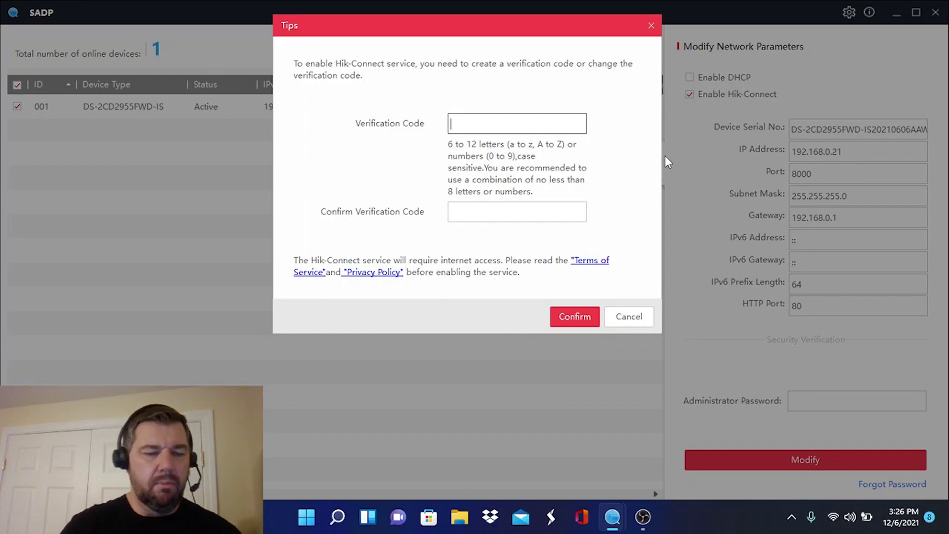
# Step: Enter and confirm a 6–12 character Hik-Connect verification code
pyautogui.write('••••')
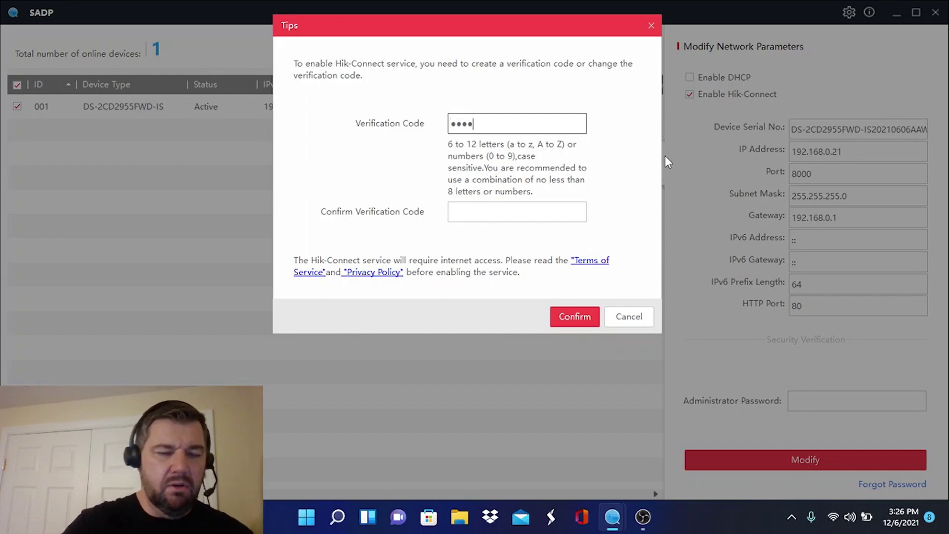
pyautogui.write('••••')
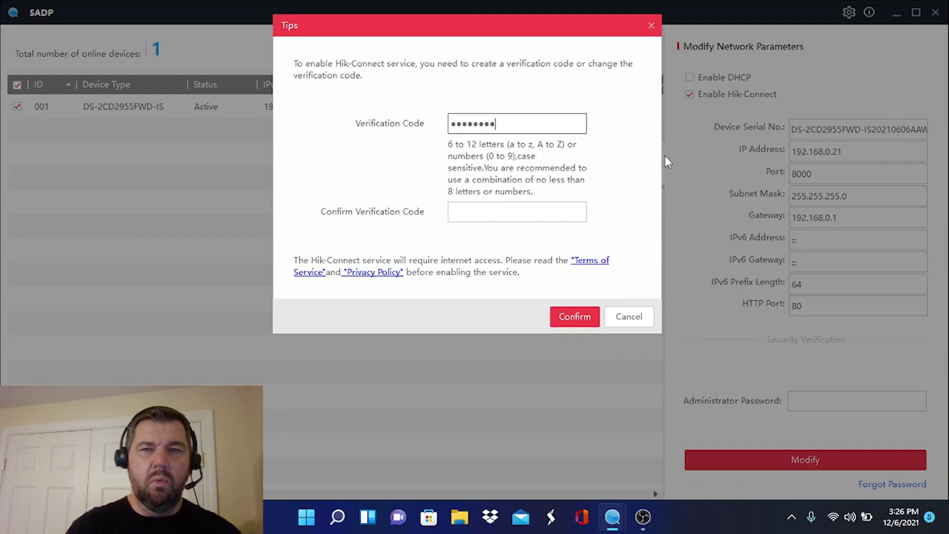
pyautogui.click(485, 216)
pyautogui.write('•')
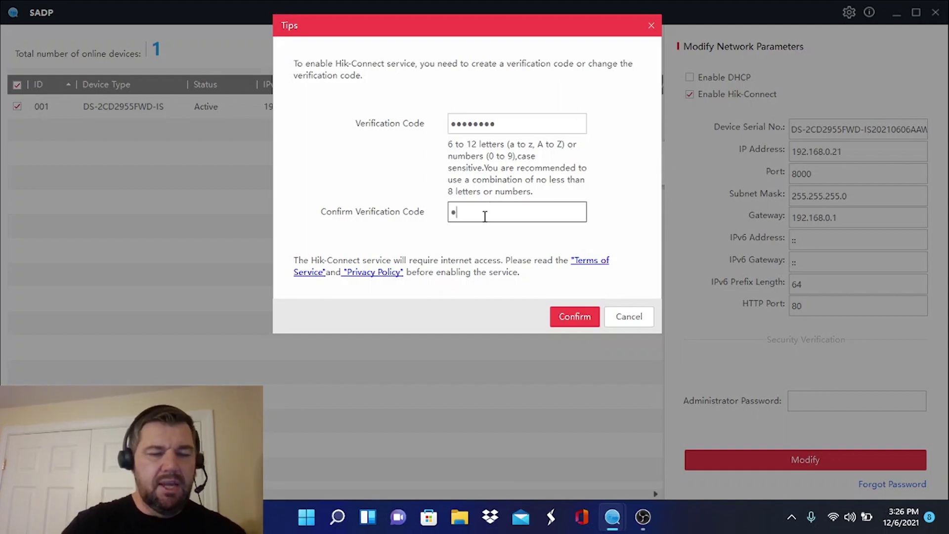
pyautogui.write('•••••')
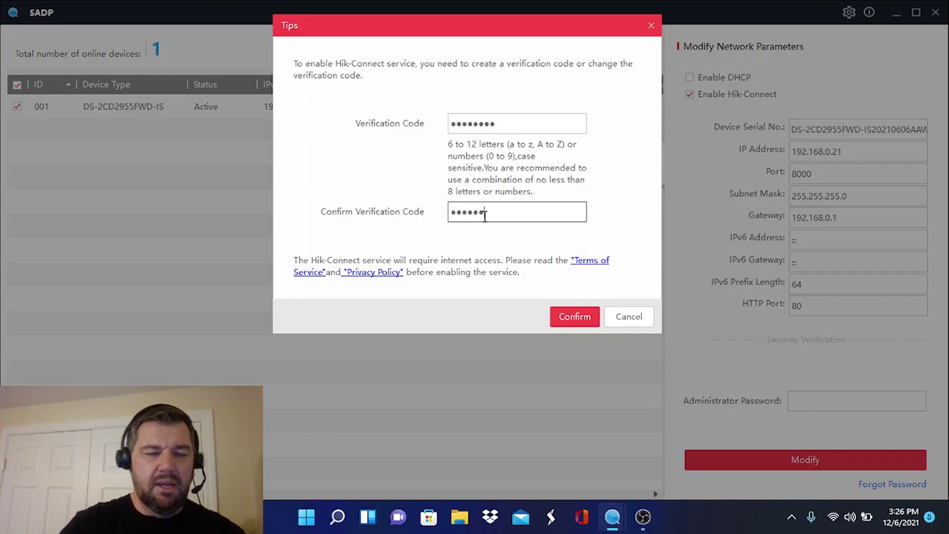
pyautogui.write('••')
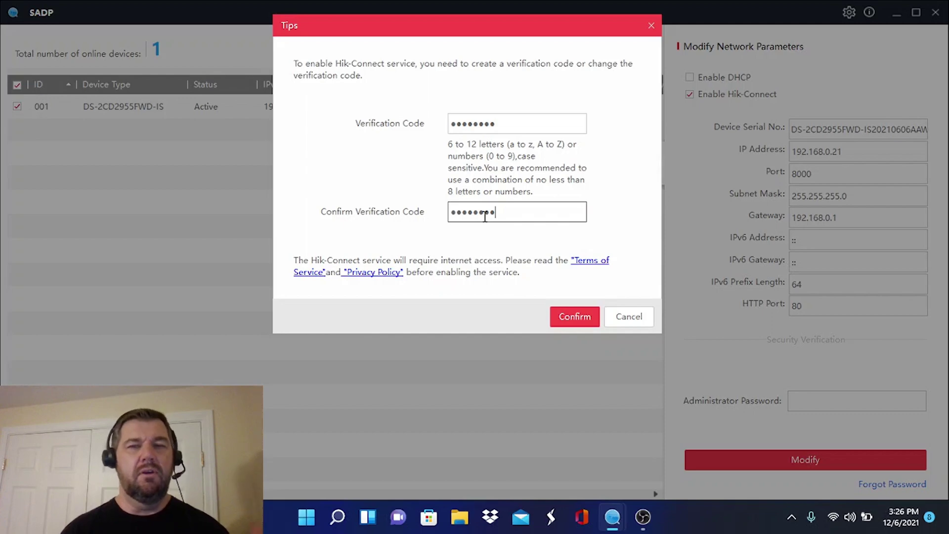
pyautogui.click(571, 316)
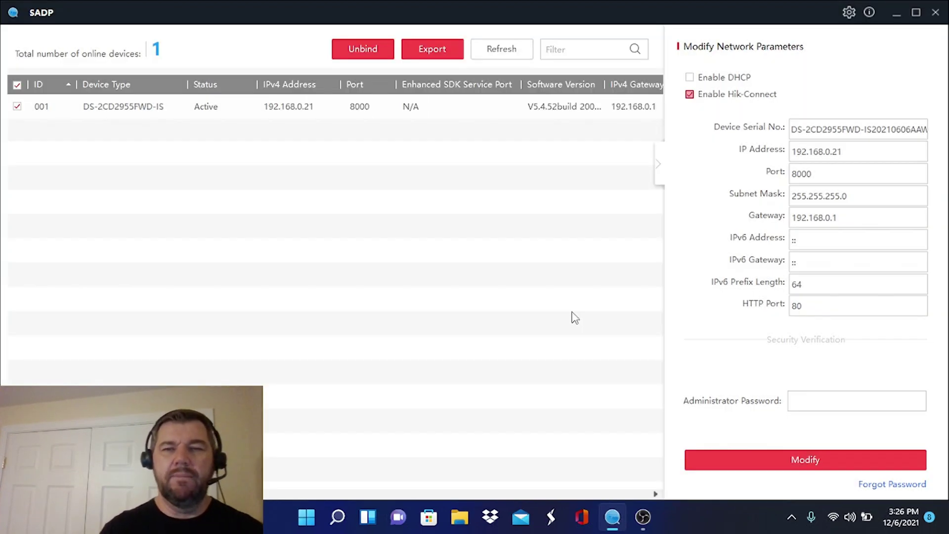
# Step: Apply the fixed-address and Hik-Connect changes, authorized with the admin password
pyautogui.click(824, 400)
pyautogui.write('***')
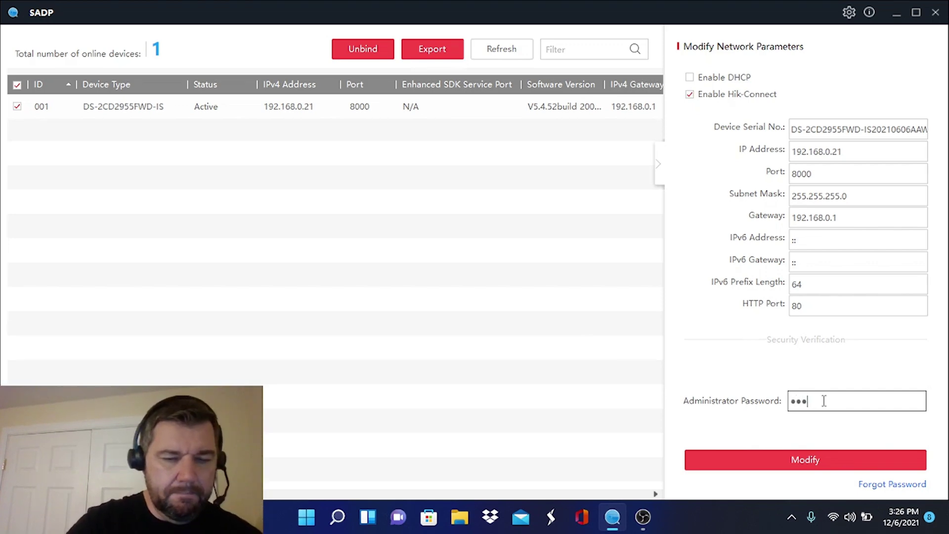
pyautogui.write('*****')
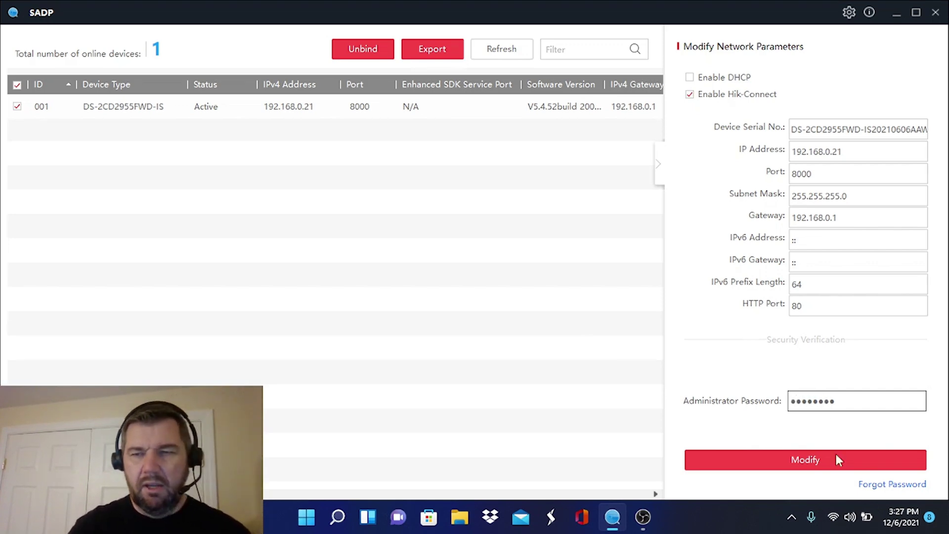
pyautogui.click(836, 455)
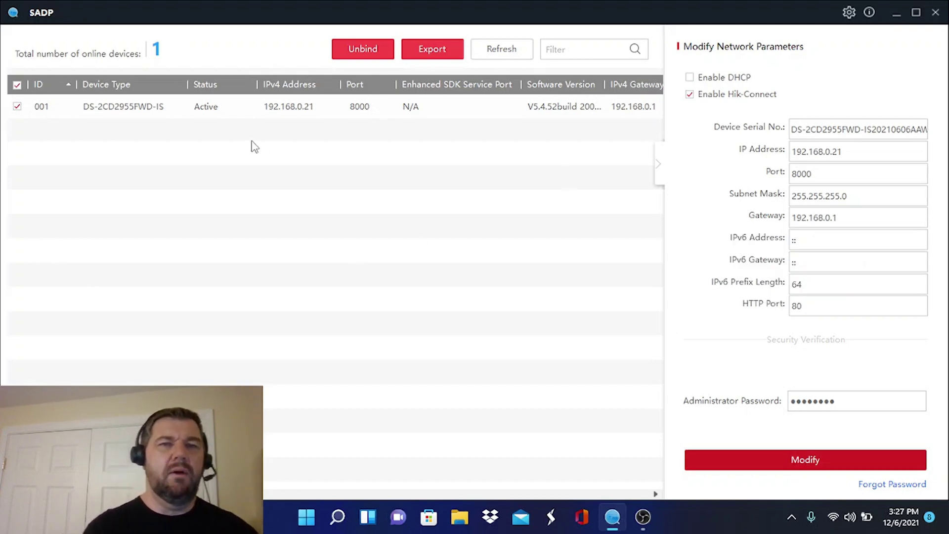
# Step: Undo a mistaken paste so the IP stays 192.168.0.21, then minimize SADP
pyautogui.moveTo(850, 153); pyautogui.dragTo(742, 152)
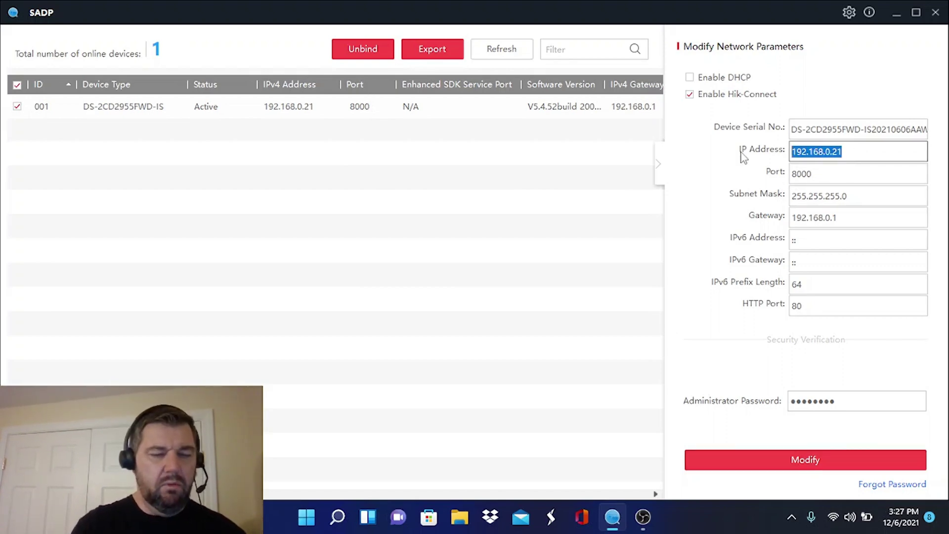
pyautogui.write('http://192.168.')
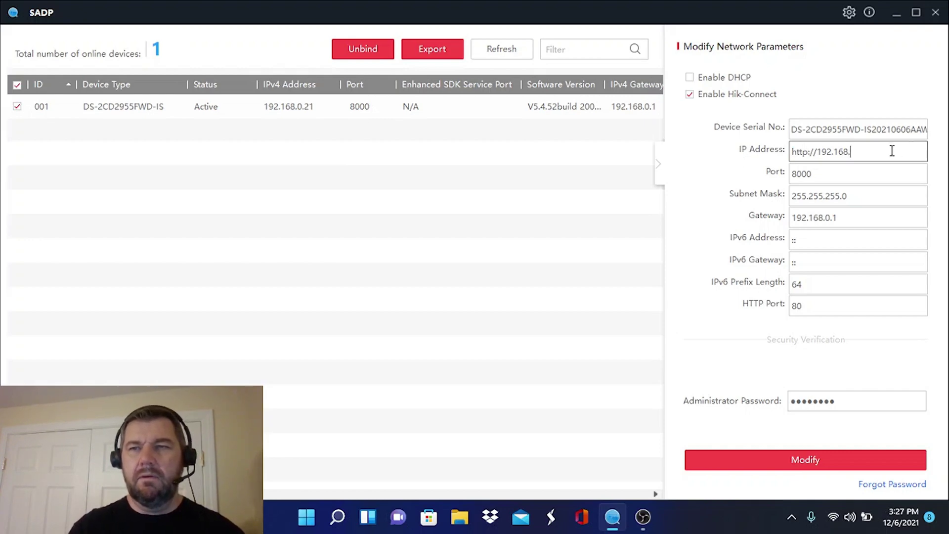
pyautogui.moveTo(893, 151); pyautogui.dragTo(732, 173)
pyautogui.press('BackSpace')
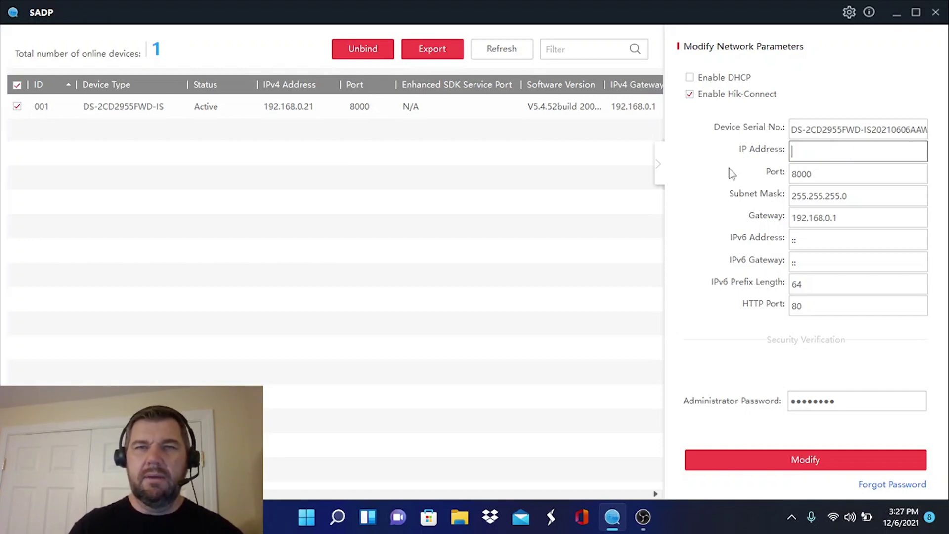
pyautogui.click(16, 107)
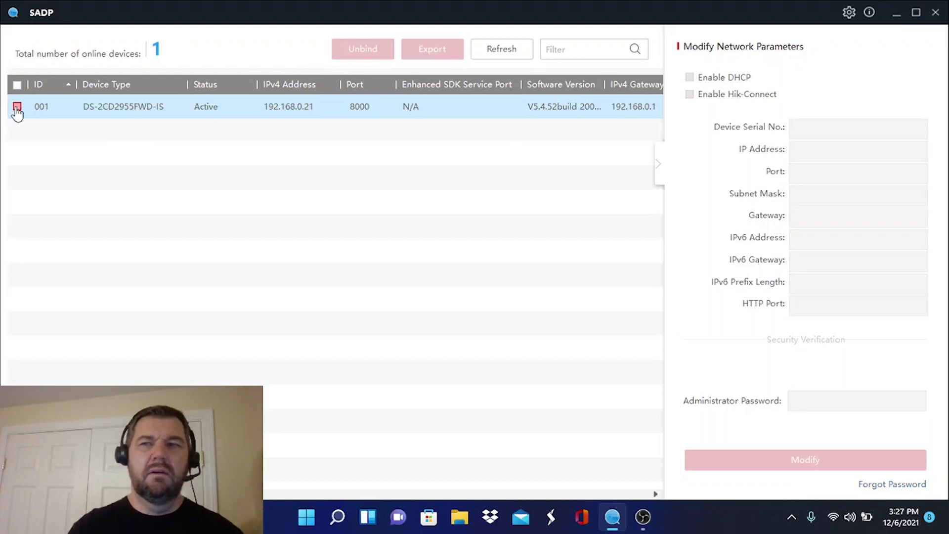
pyautogui.click(17, 107)
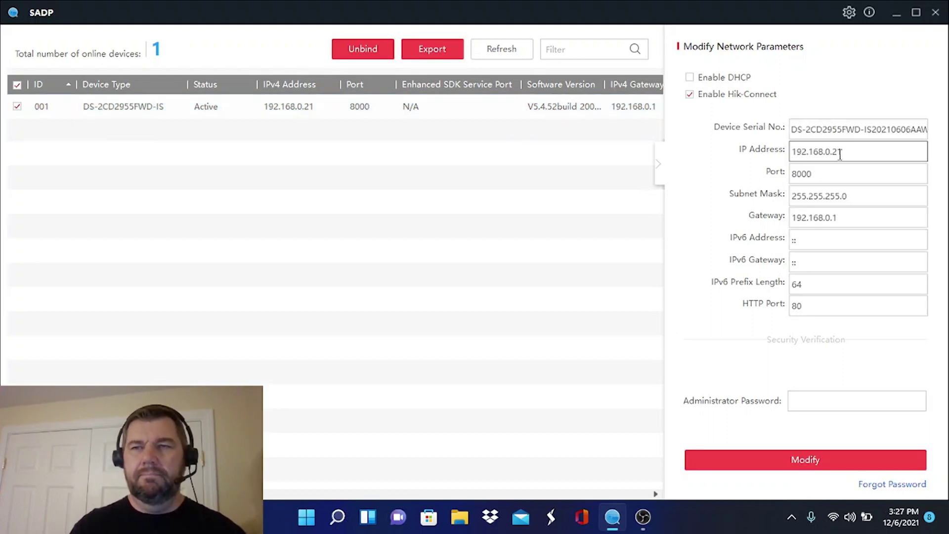
pyautogui.moveTo(841, 153); pyautogui.dragTo(777, 154)
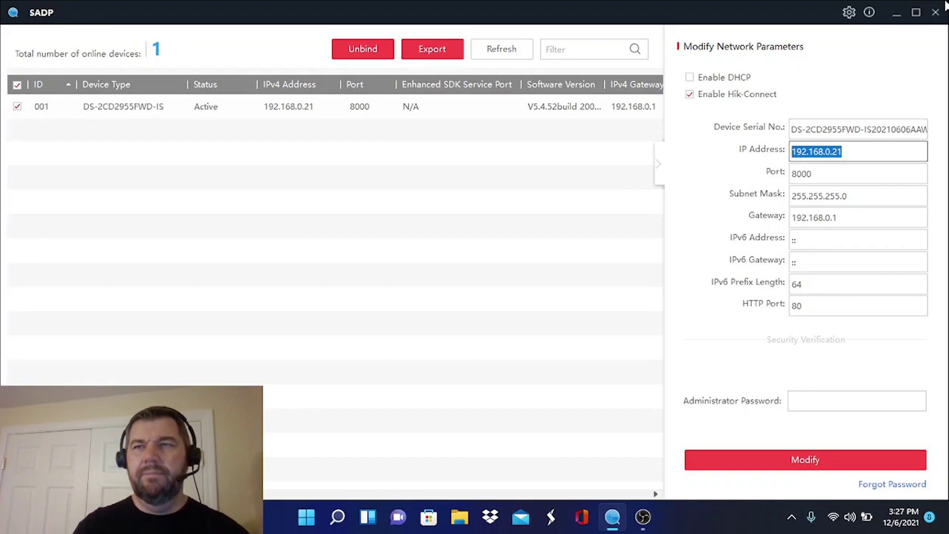
pyautogui.click(897, 11)
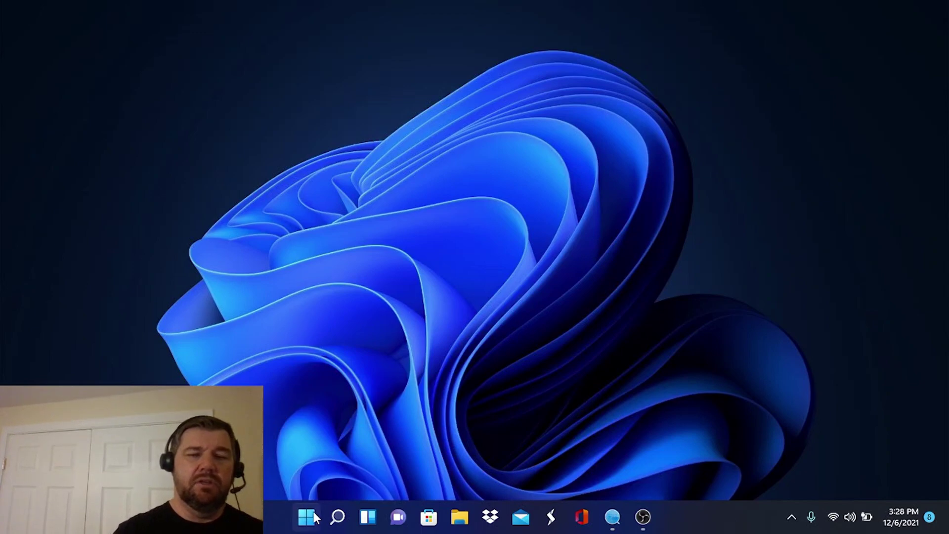
# Step: Launch Edge, browse to 192.168.0.21, and select the camera login page URL
pyautogui.click(311, 517)
pyautogui.click(307, 144)
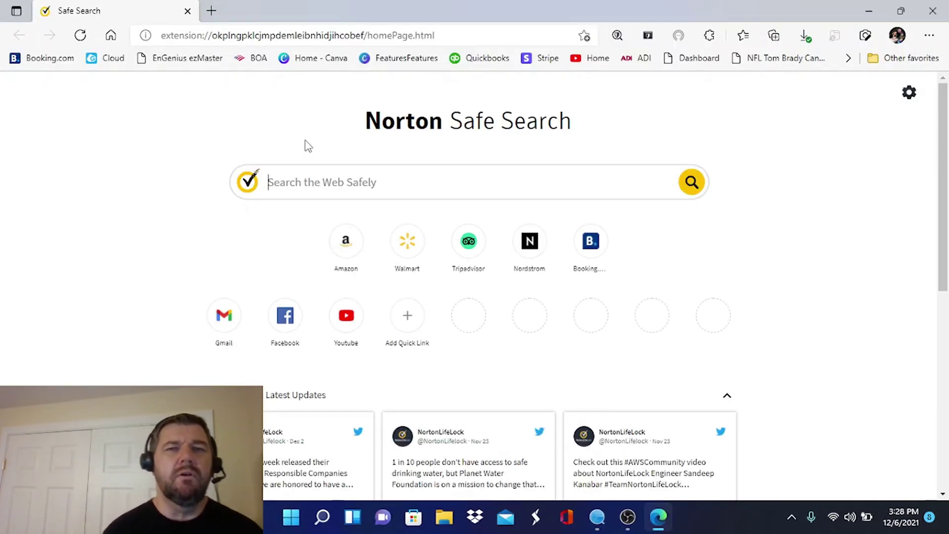
pyautogui.click(453, 38)
pyautogui.write('192.168.0.21')
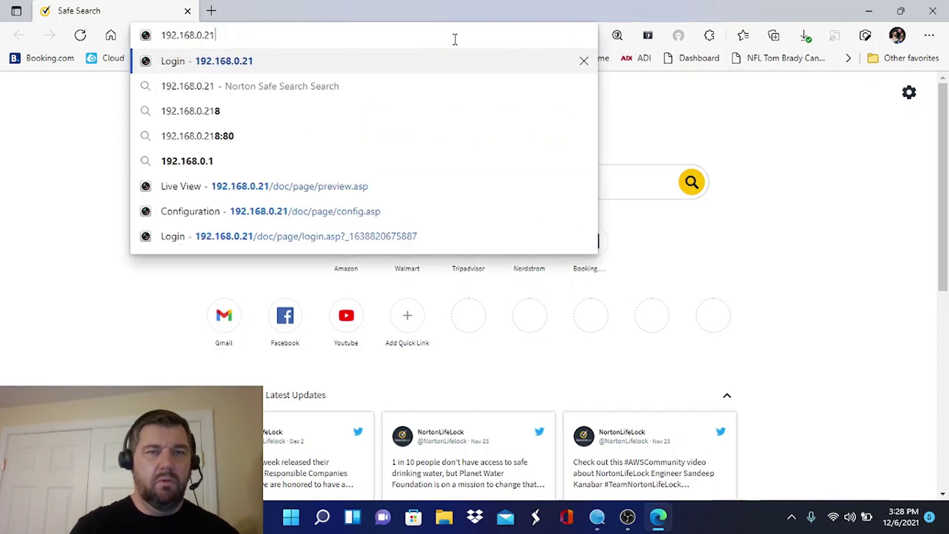
pyautogui.press('Return')
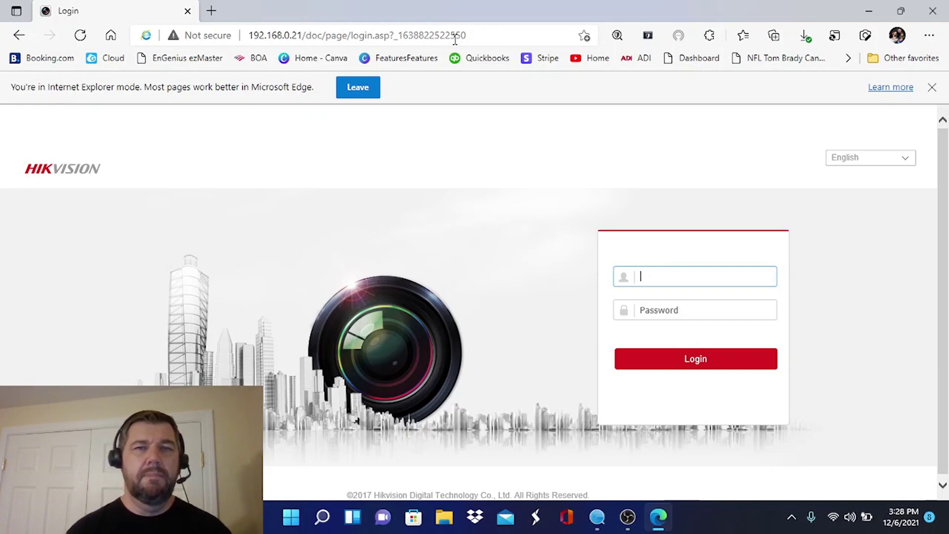
pyautogui.moveTo(472, 36); pyautogui.dragTo(197, 27)
pyautogui.hotkey('ctrl', 'c')
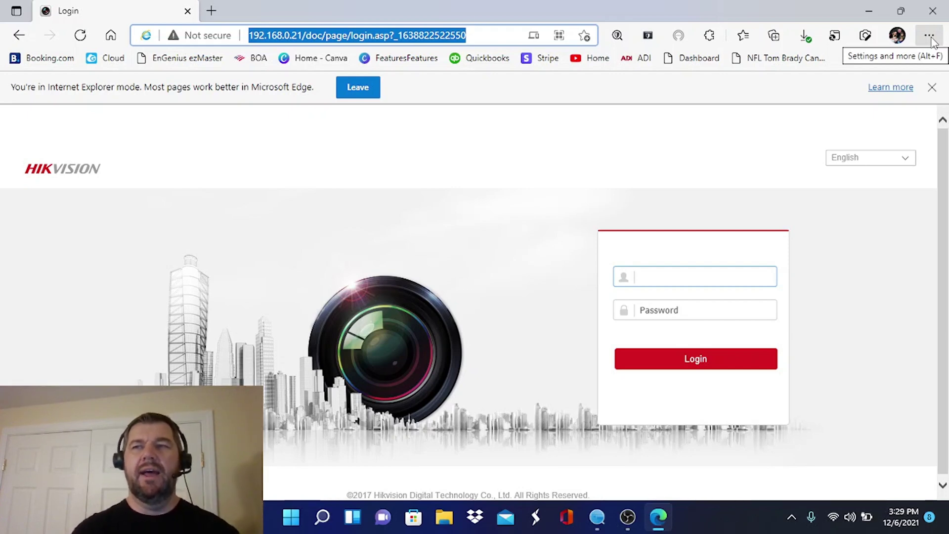
# Step: Go to Edge's Default browser settings, leaving IE-mode page reloading set to Allow
pyautogui.click(930, 35)
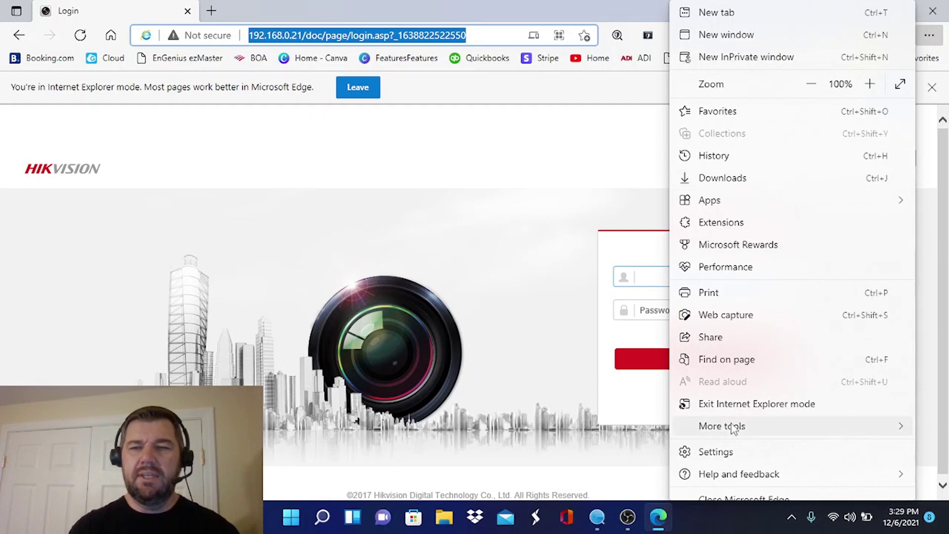
pyautogui.click(729, 455)
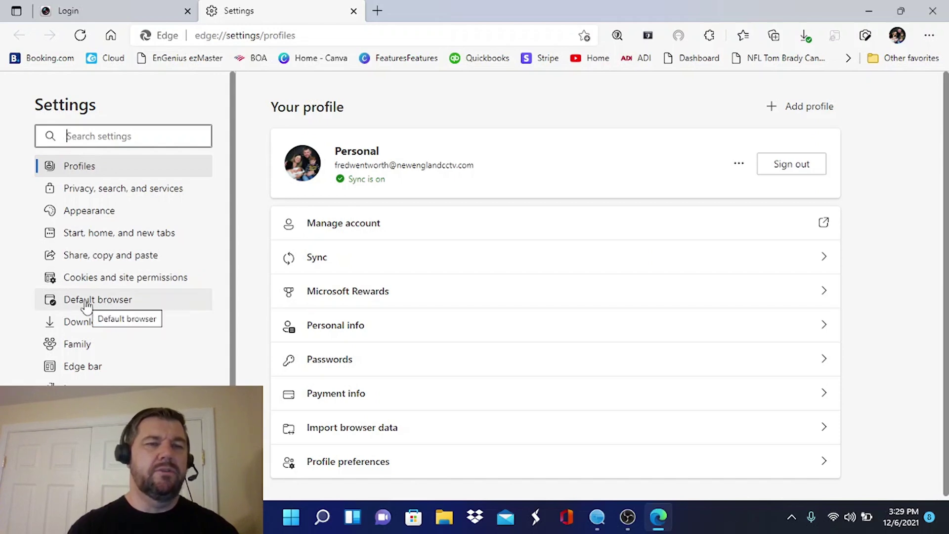
pyautogui.click(102, 302)
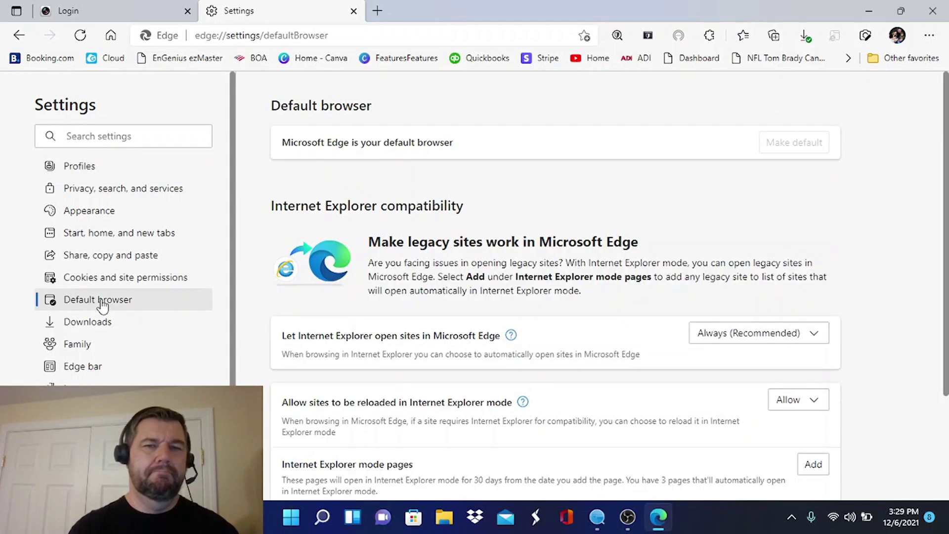
pyautogui.scroll(-1, 549, 223)
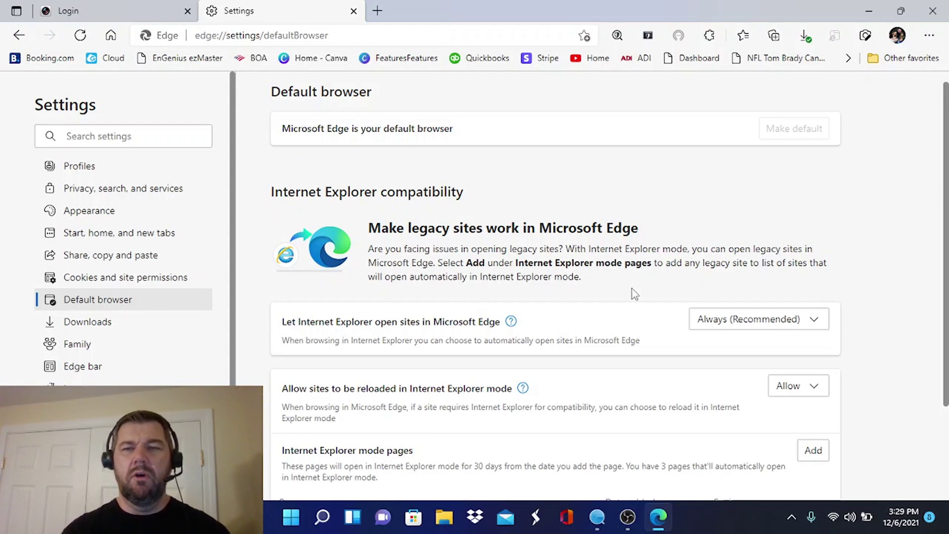
pyautogui.scroll(-3, 635, 311)
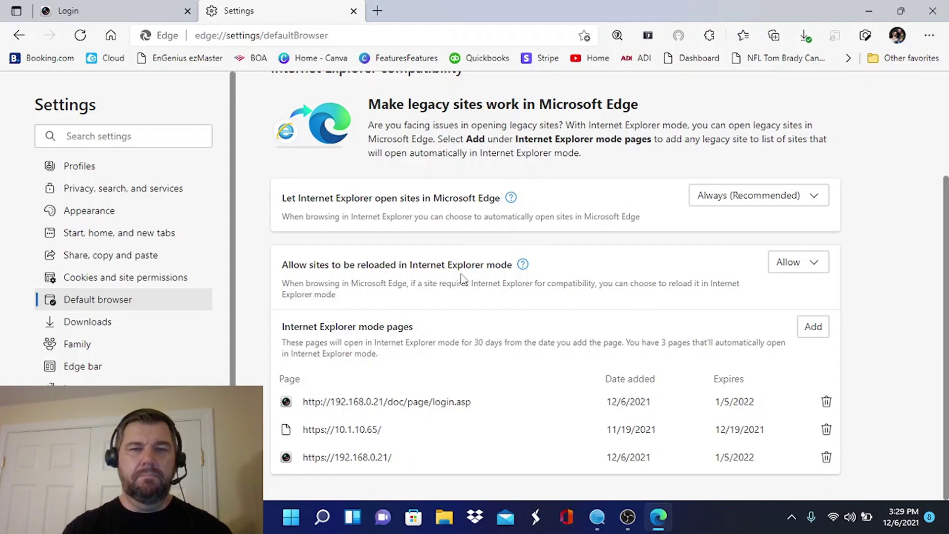
pyautogui.click(816, 266)
pyautogui.click(817, 267)
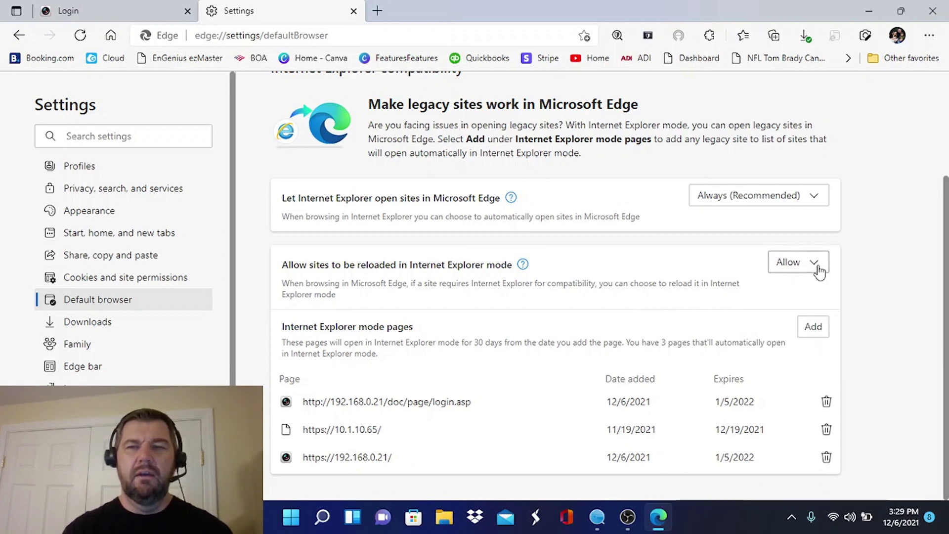
pyautogui.click(816, 267)
pyautogui.click(872, 266)
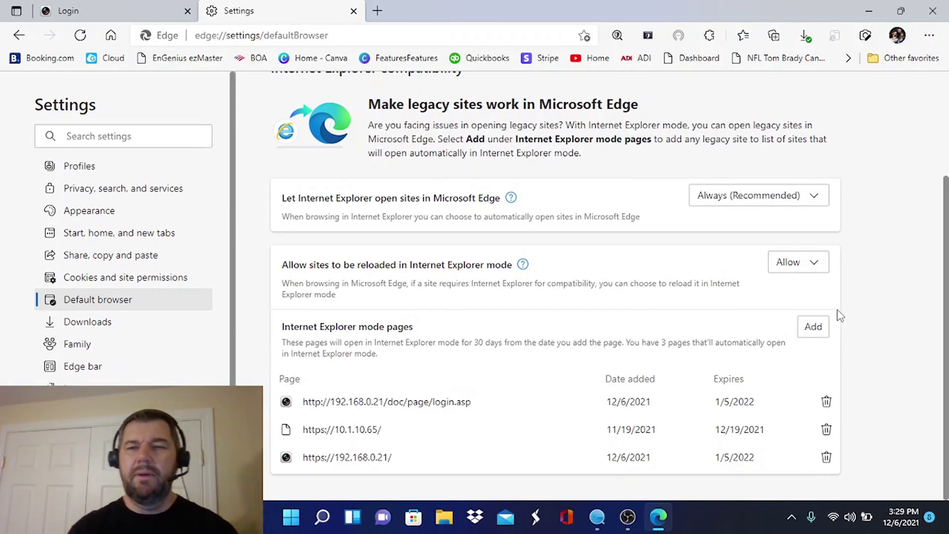
# Step: Add the pasted camera login page URL to the Internet Explorer mode pages
pyautogui.click(813, 330)
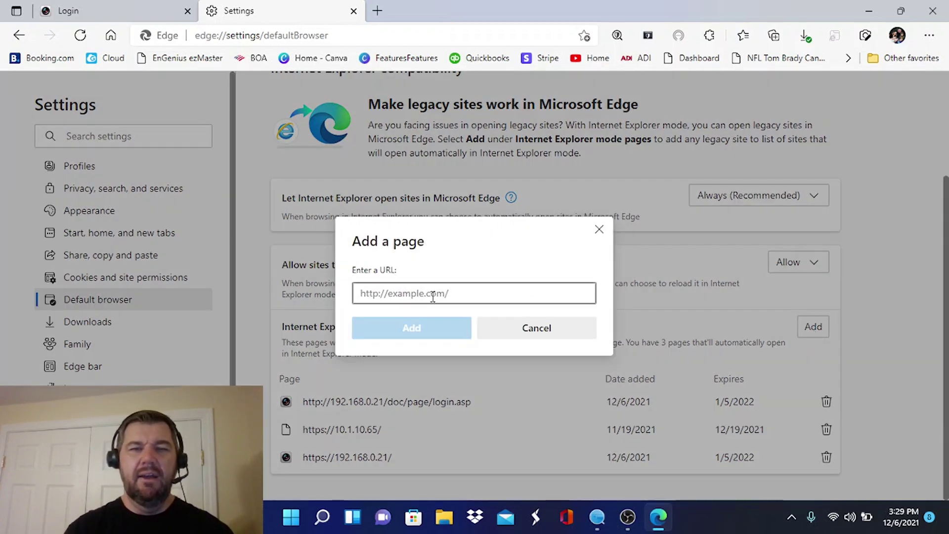
pyautogui.rightClick(399, 296)
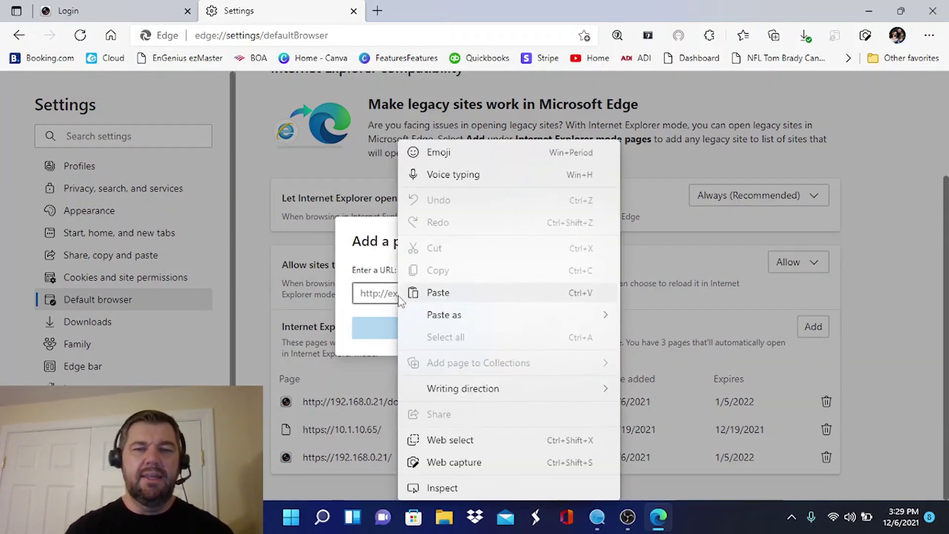
pyautogui.click(434, 295)
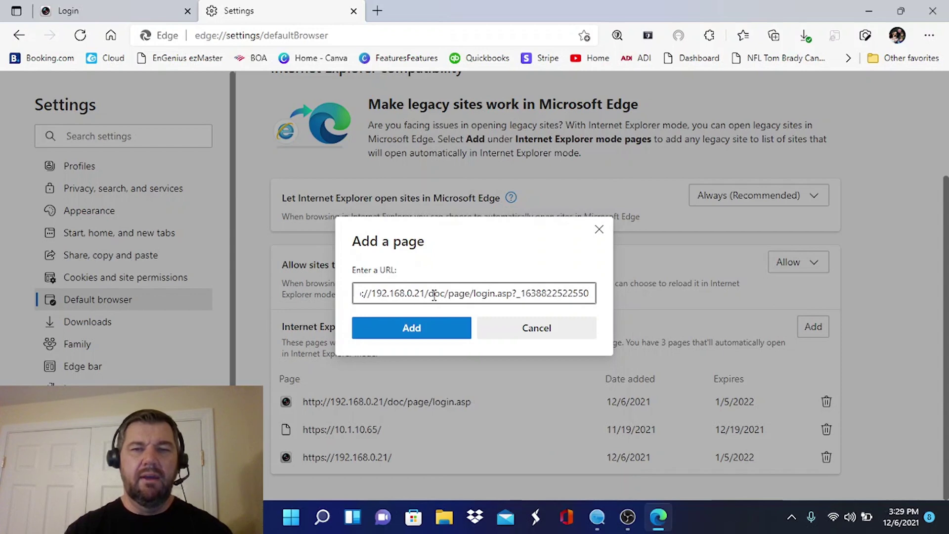
pyautogui.click(434, 331)
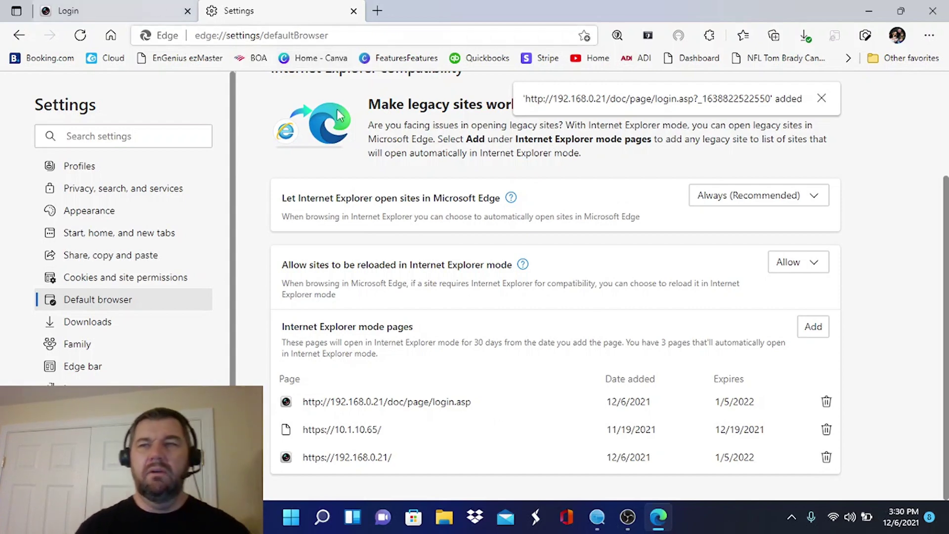
pyautogui.scroll(-1, 593, 322)
pyautogui.scroll(1, 597, 322)
pyautogui.scroll(2, 597, 322)
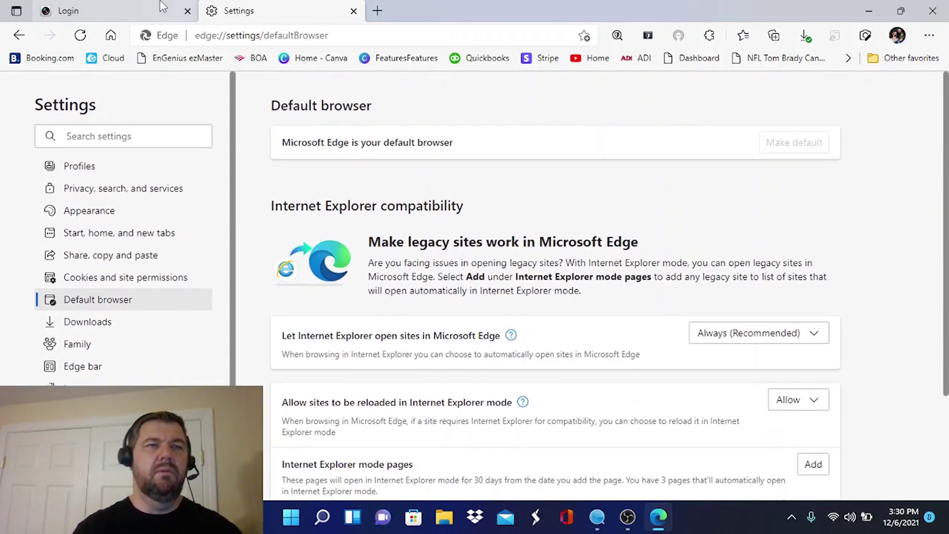
# Step: Reload the camera login page and sign in as admin with its password
pyautogui.click(127, 7)
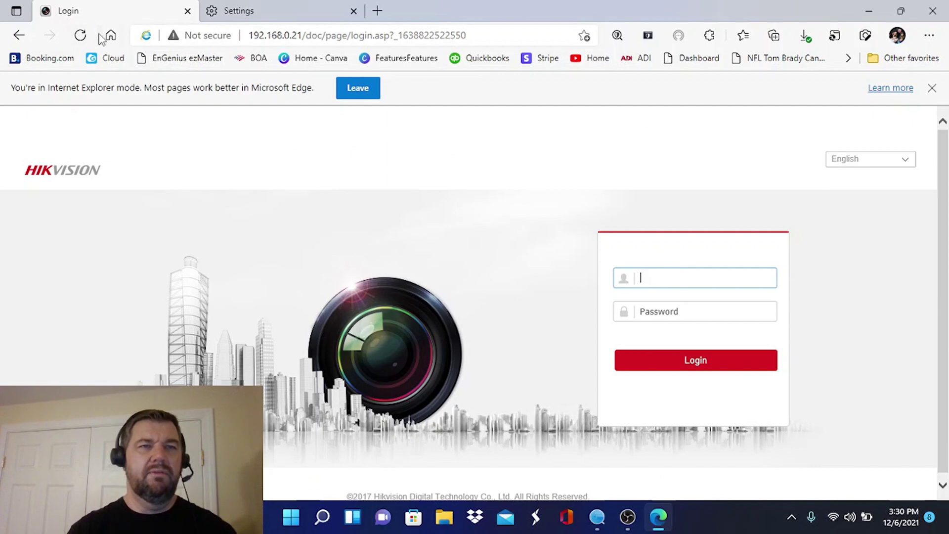
pyautogui.click(81, 35)
pyautogui.click(625, 285)
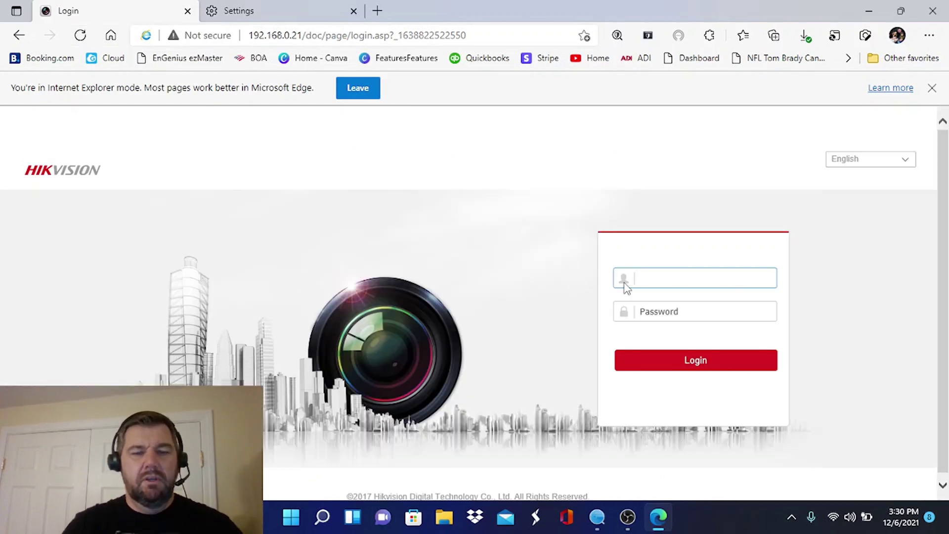
pyautogui.write('admin')
pyautogui.press('Tab')
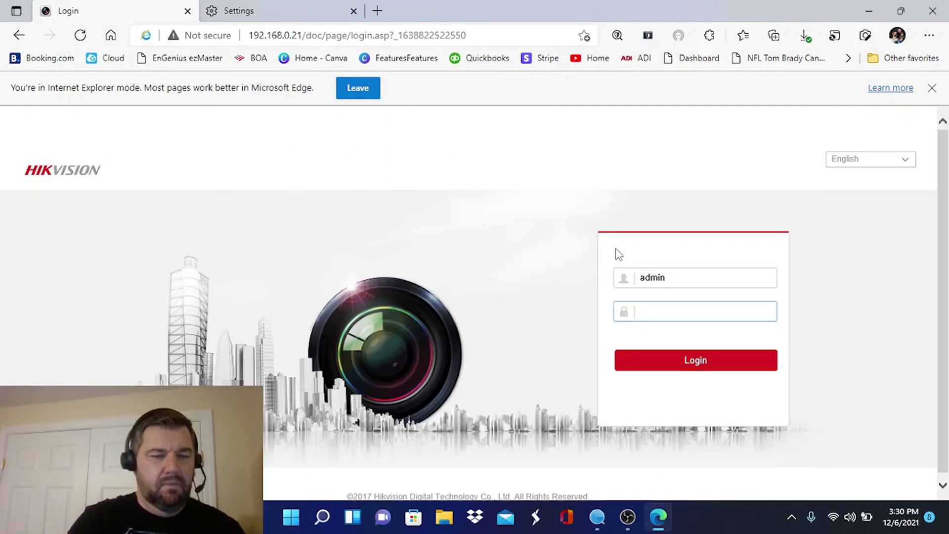
pyautogui.write('••••••••')
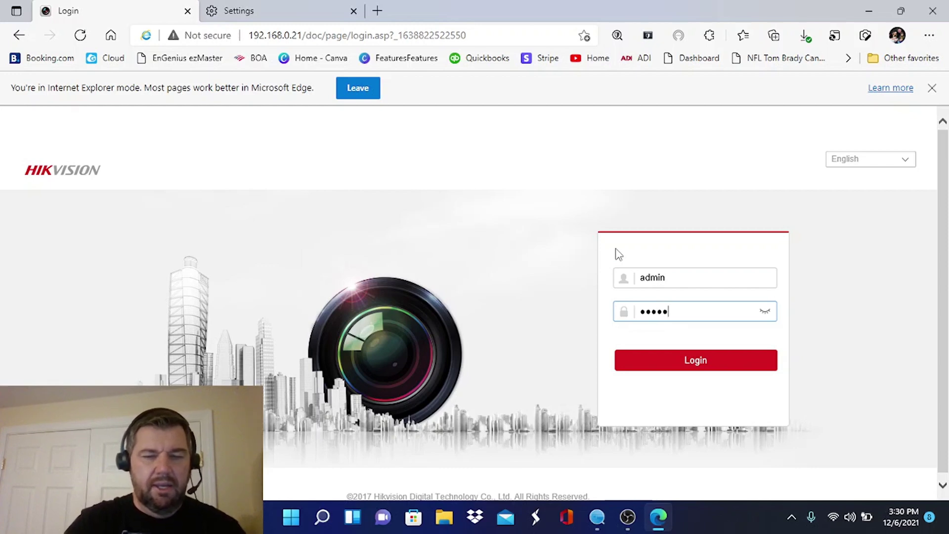
pyautogui.click(675, 364)
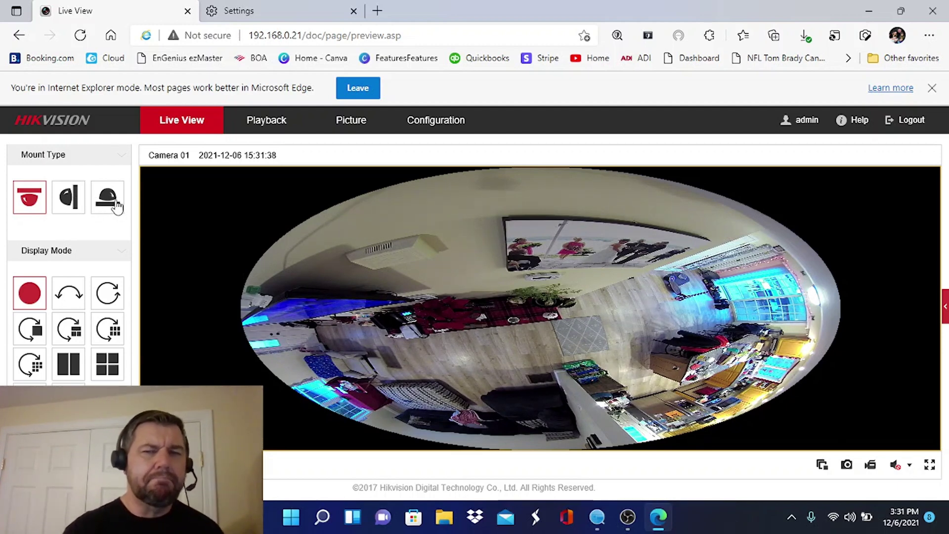
# Step: Try wall and desk mount, then set the camera's mount type back to ceiling
pyautogui.click(70, 204)
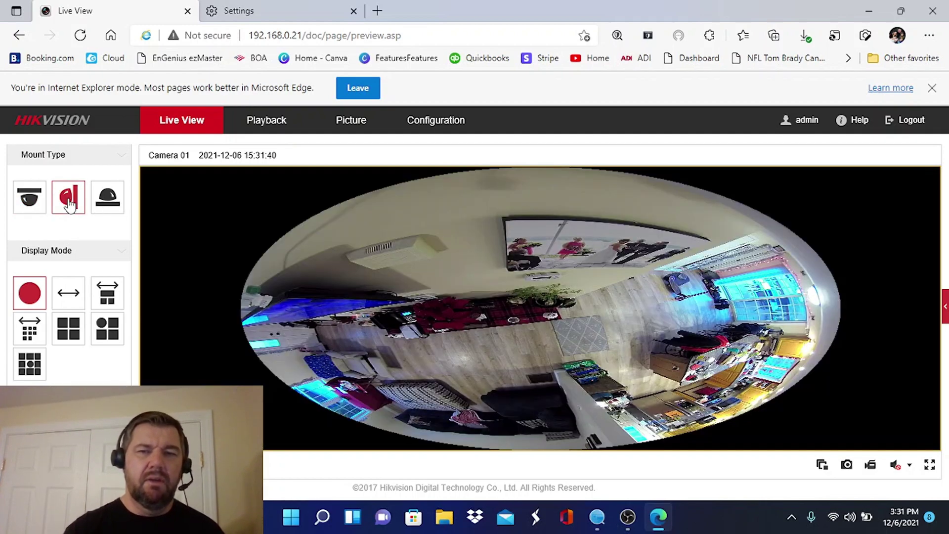
pyautogui.click(107, 204)
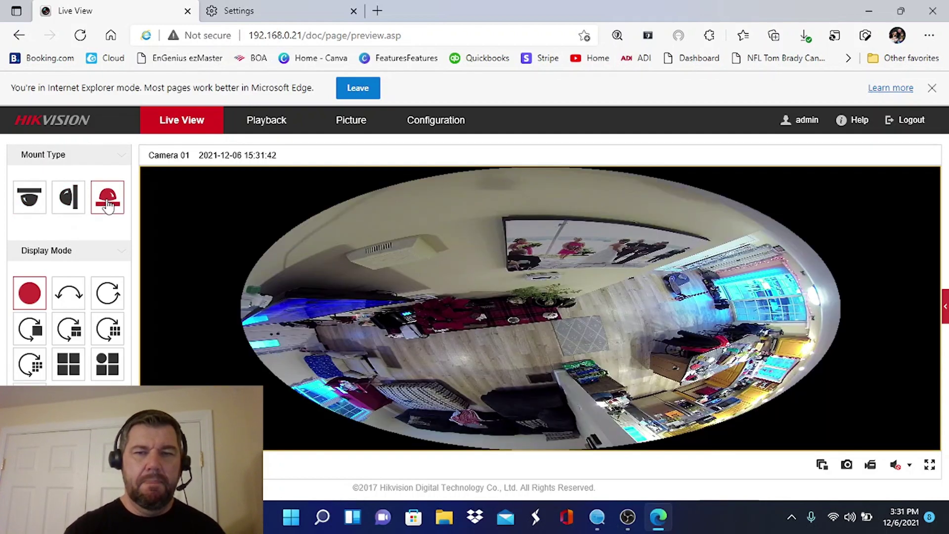
pyautogui.click(34, 203)
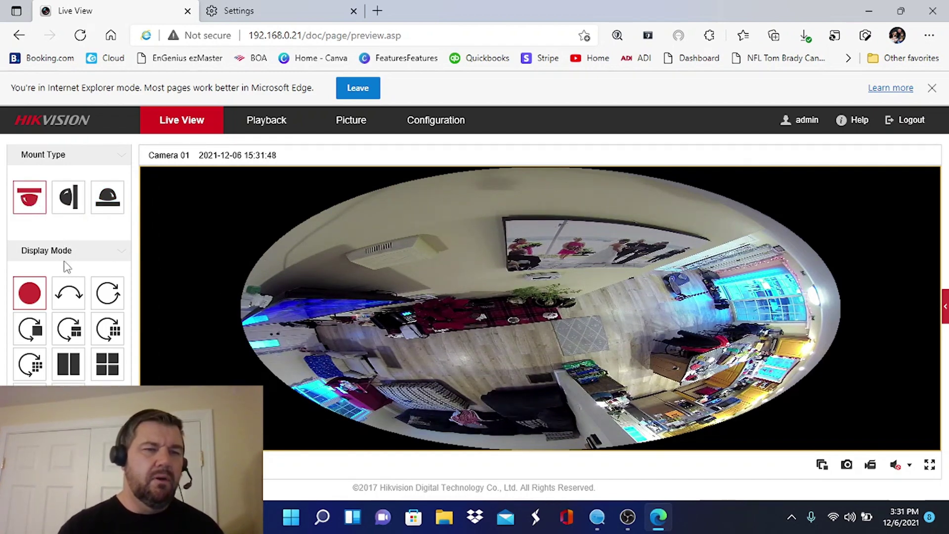
# Step: Preview the 180°, 360° and panorama layouts, then pick fisheye plus three dewarped views
pyautogui.click(72, 293)
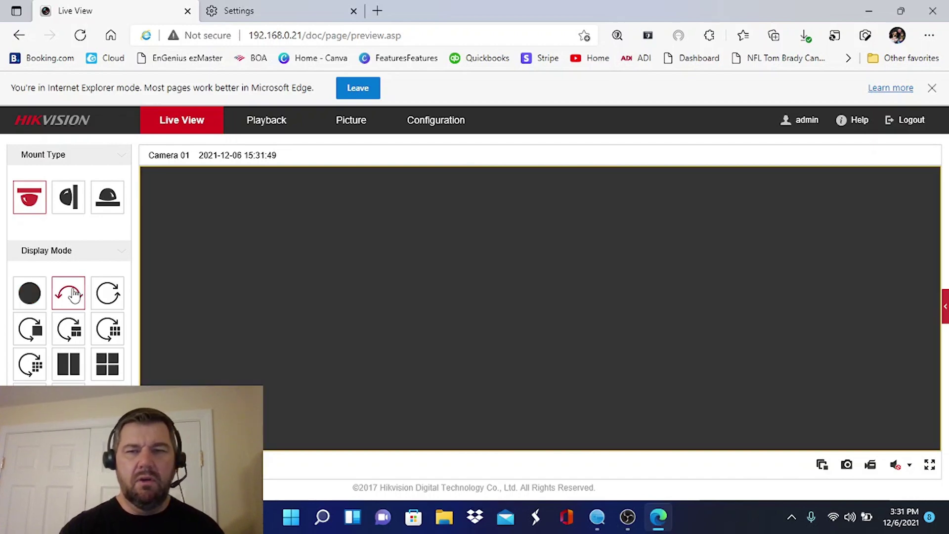
pyautogui.click(108, 294)
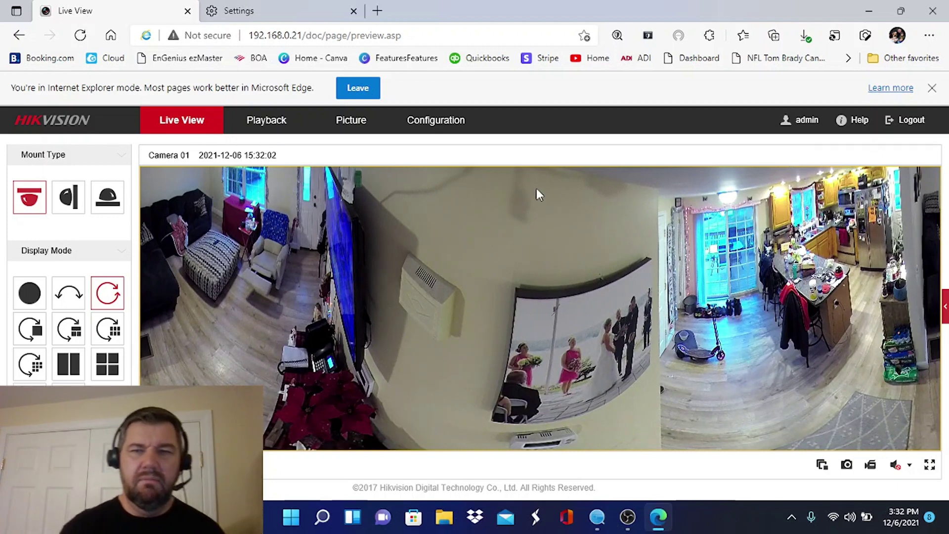
pyautogui.click(24, 298)
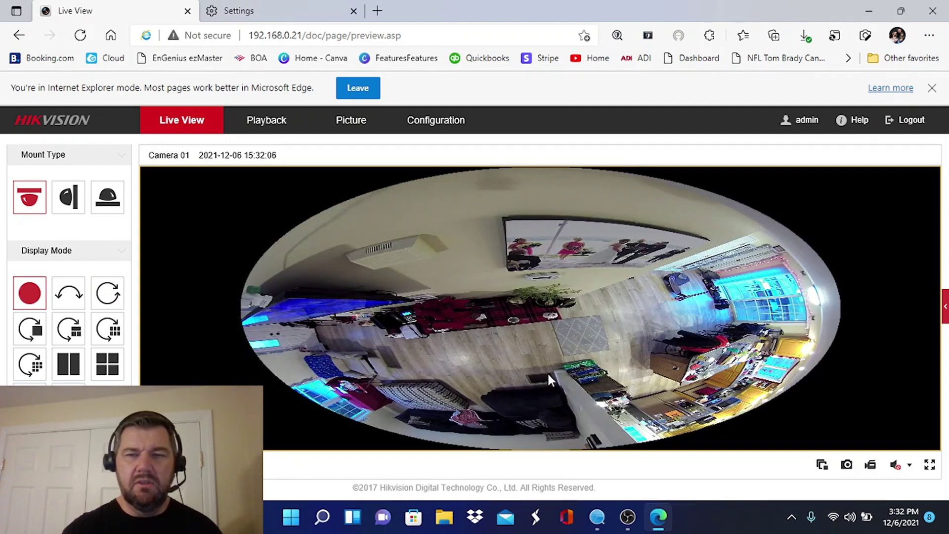
pyautogui.click(44, 331)
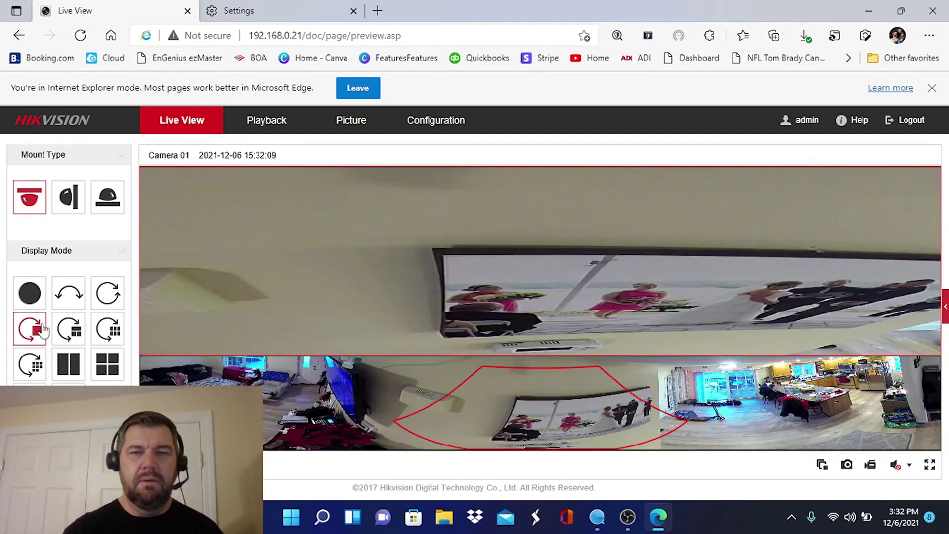
pyautogui.click(75, 333)
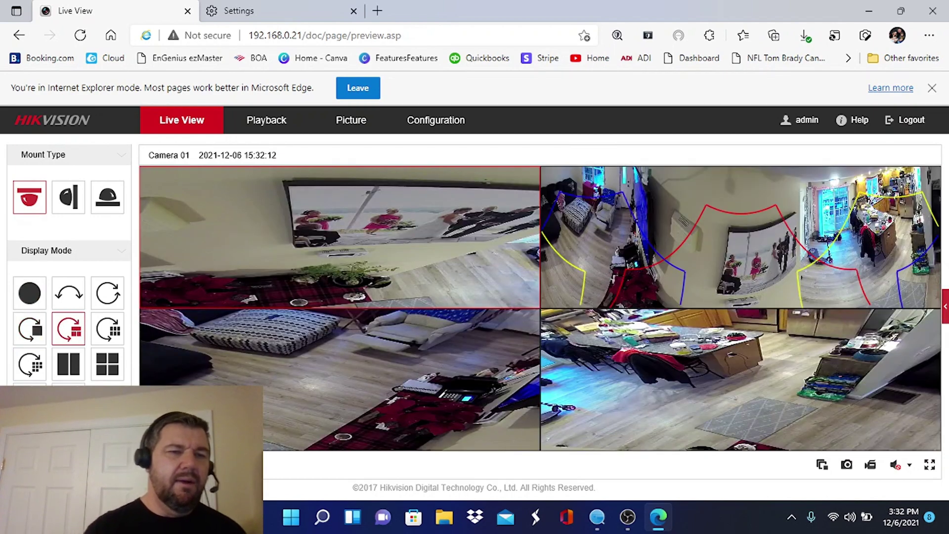
pyautogui.click(29, 399)
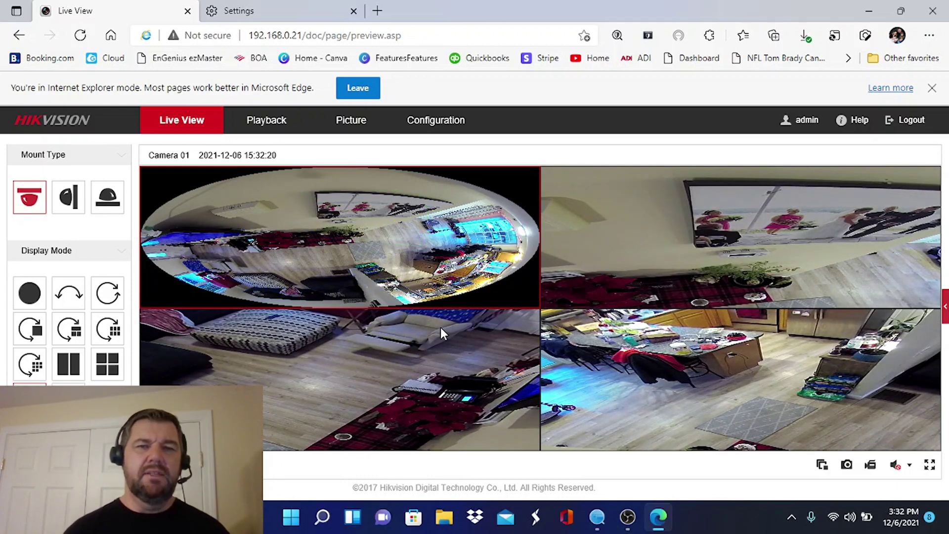
# Step: Move the fisheye region outlines to aim the dewarped views at the kitchen, patio doors and couch
pyautogui.moveTo(363, 231)
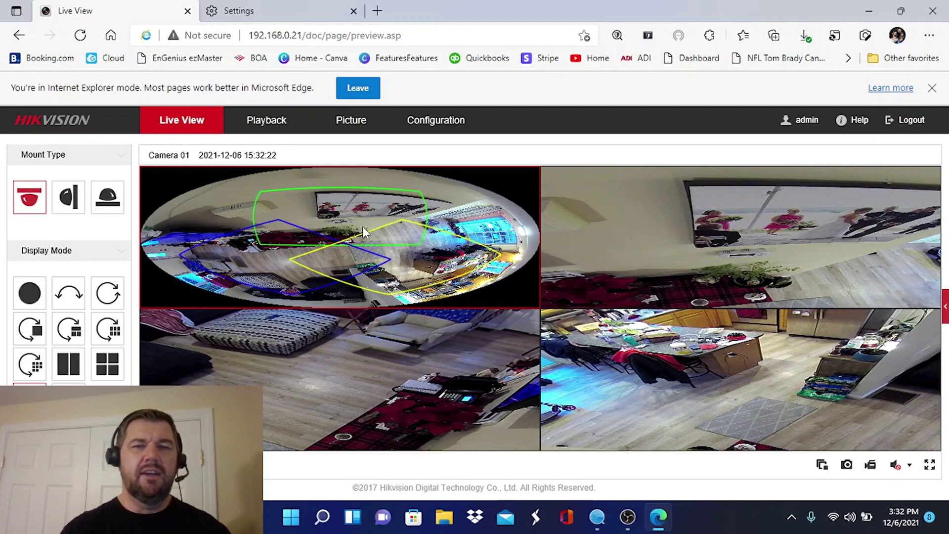
pyautogui.moveTo(405, 249); pyautogui.dragTo(458, 277)
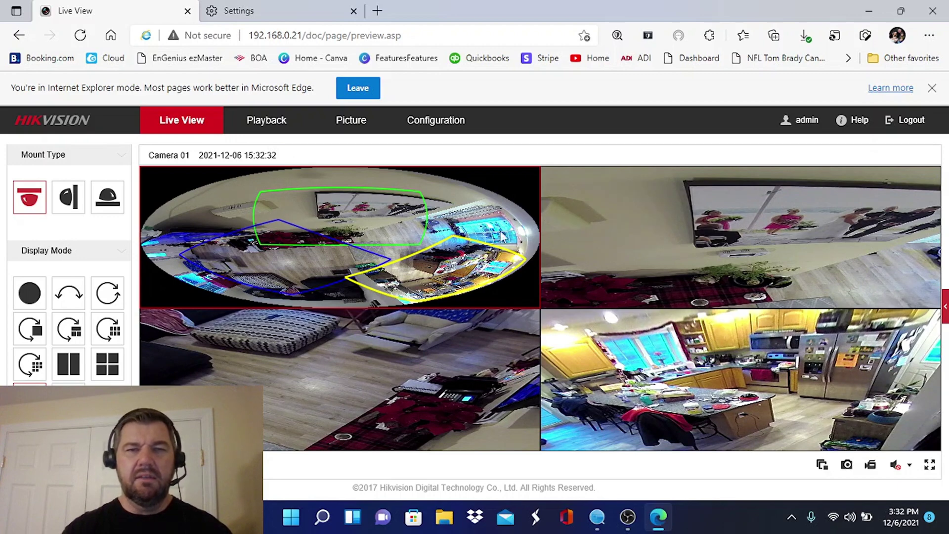
pyautogui.moveTo(372, 207); pyautogui.dragTo(459, 235)
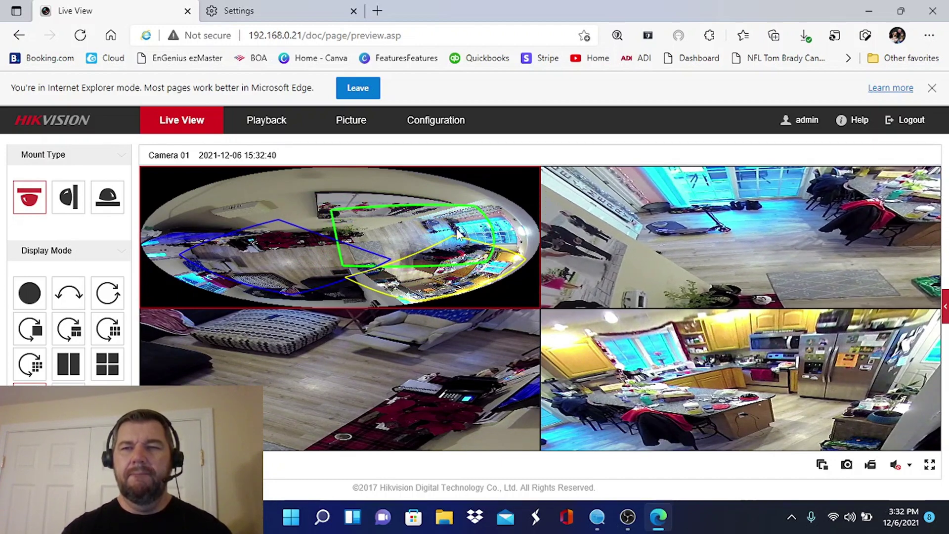
pyautogui.click(819, 231)
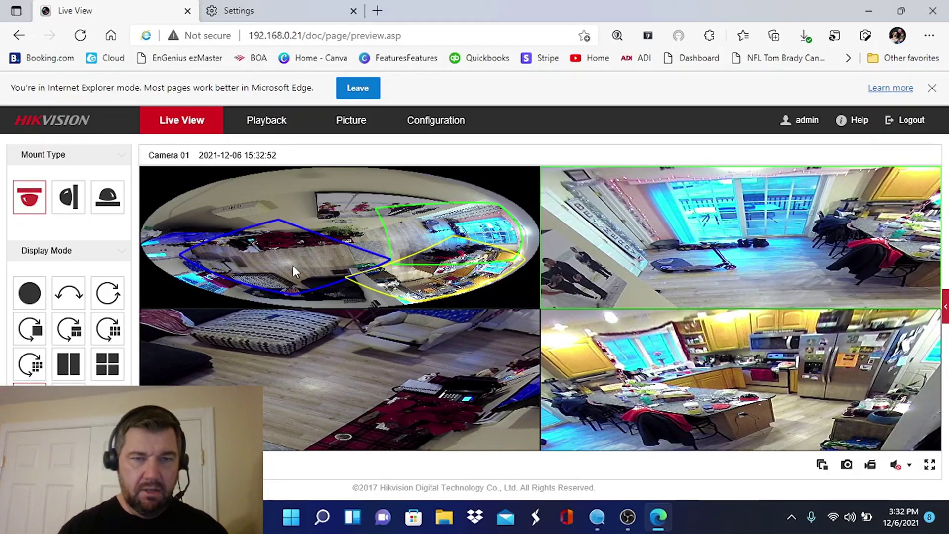
pyautogui.moveTo(293, 265); pyautogui.dragTo(355, 318)
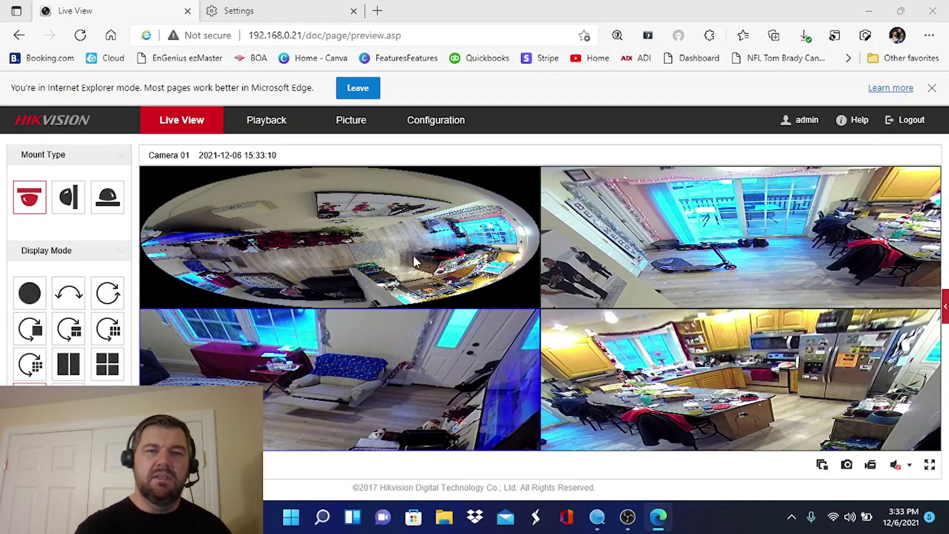
pyautogui.click(371, 230)
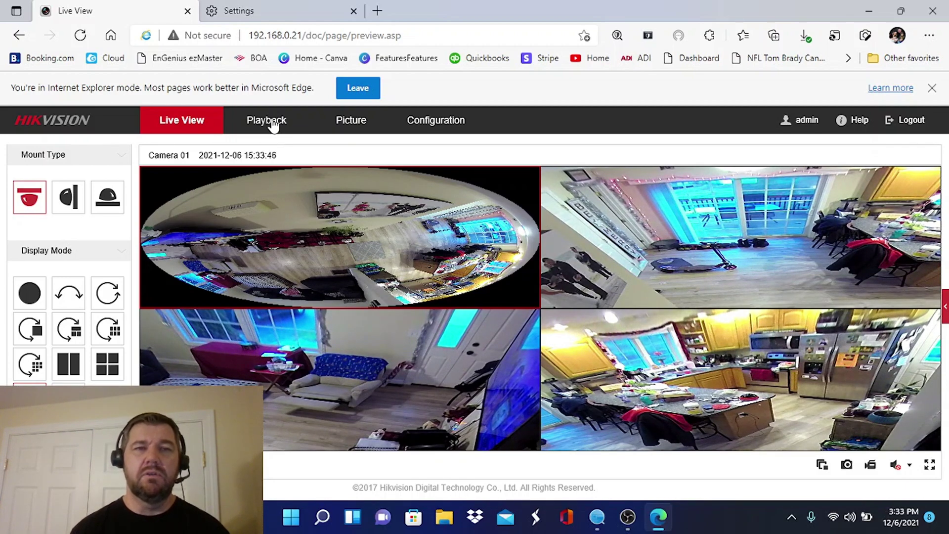
# Step: Play back channel 1's recording from 2021-12-06, starting around 12:48
pyautogui.click(273, 125)
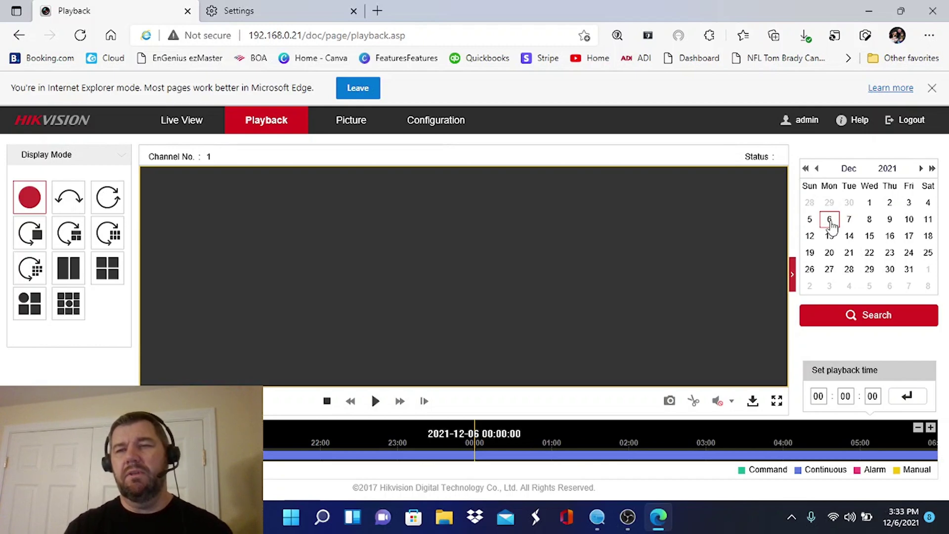
pyautogui.click(829, 219)
pyautogui.click(873, 323)
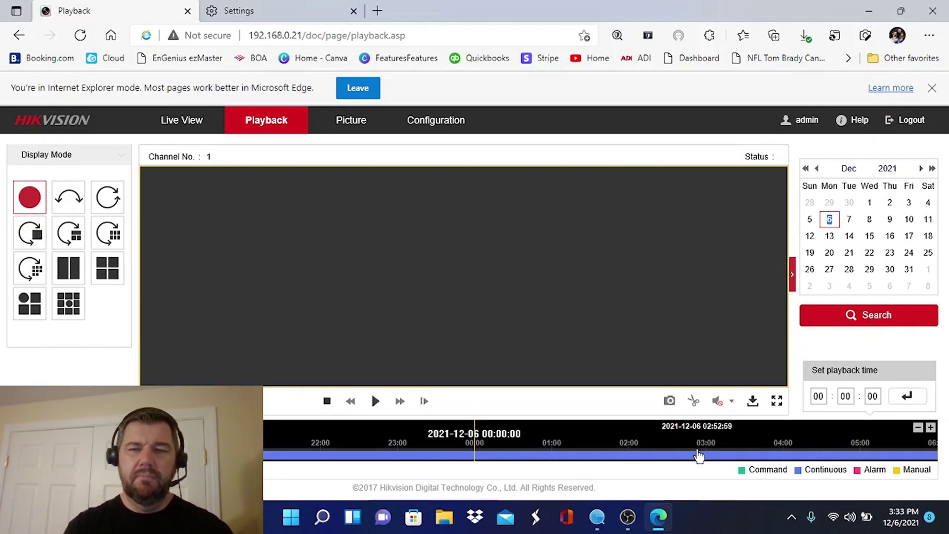
pyautogui.moveTo(768, 459); pyautogui.dragTo(20, 462)
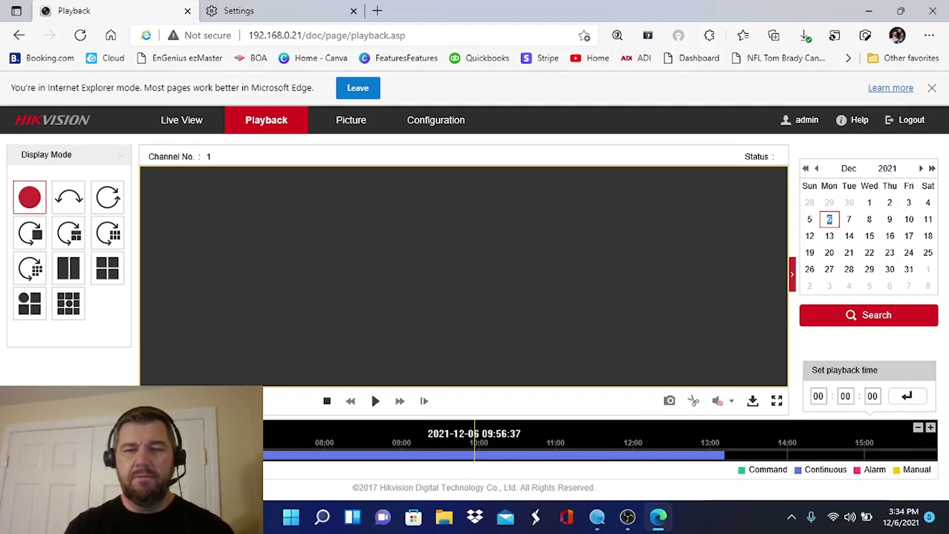
pyautogui.moveTo(605, 451); pyautogui.dragTo(385, 450)
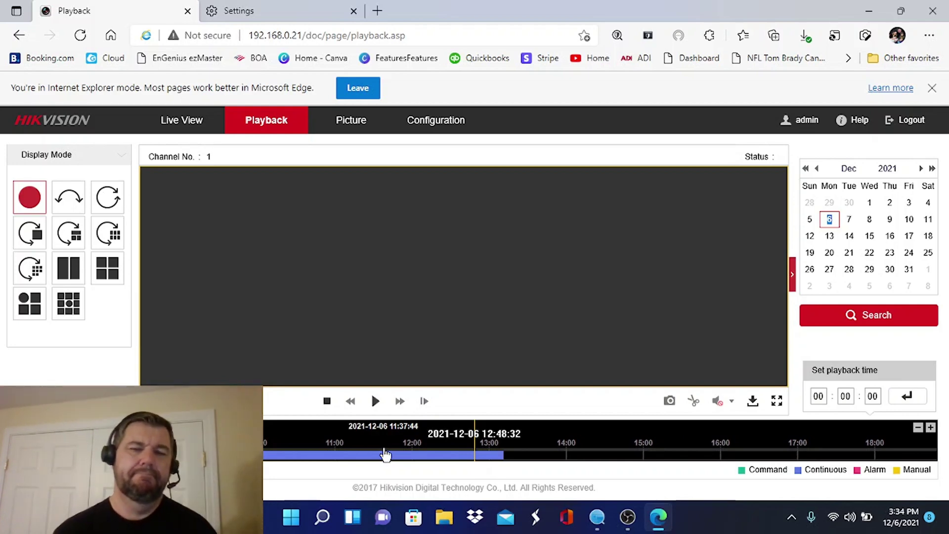
pyautogui.click(374, 403)
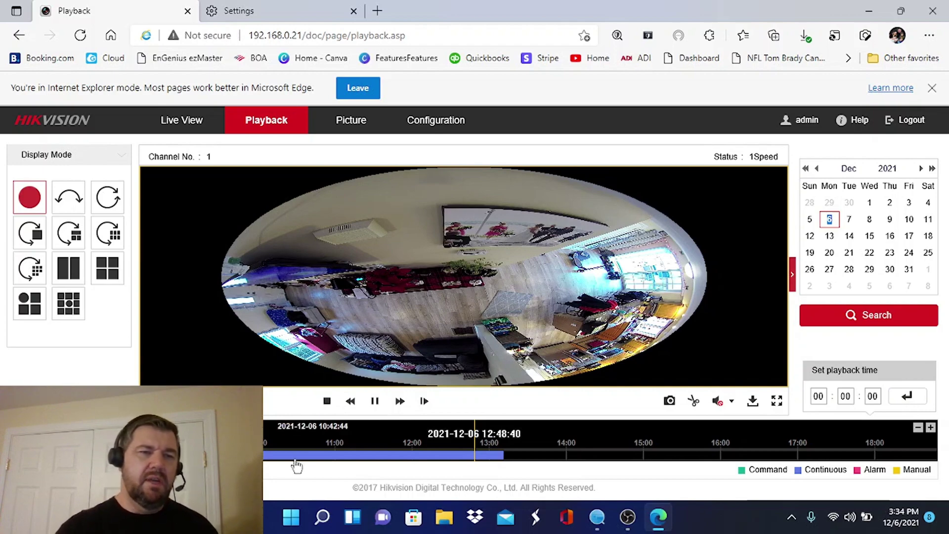
# Step: Split the playback into four views and capture a snapshot
pyautogui.click(28, 304)
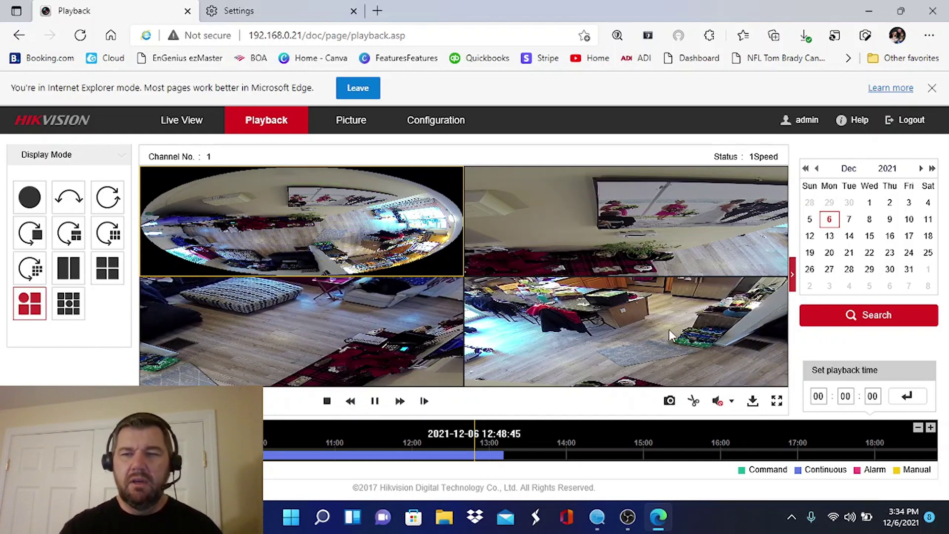
pyautogui.rightClick(671, 406)
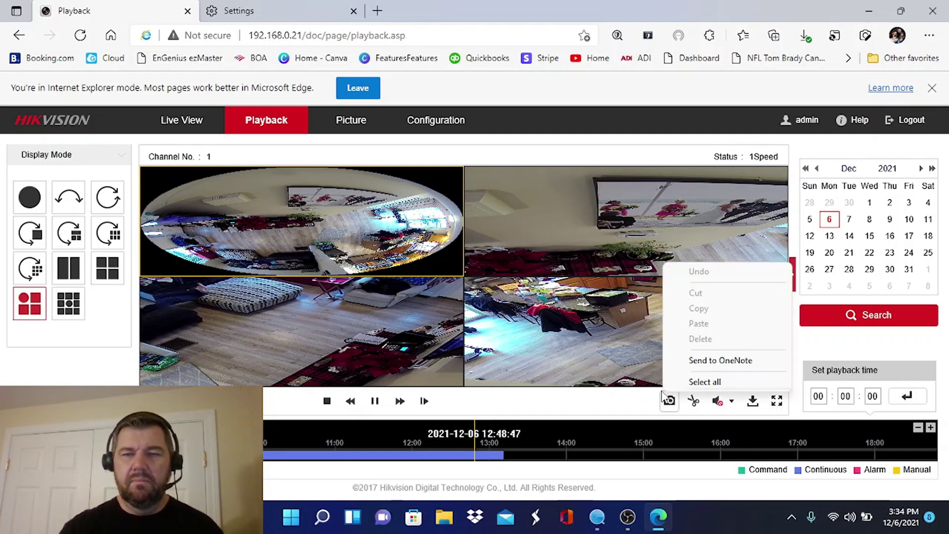
pyautogui.rightClick(667, 401)
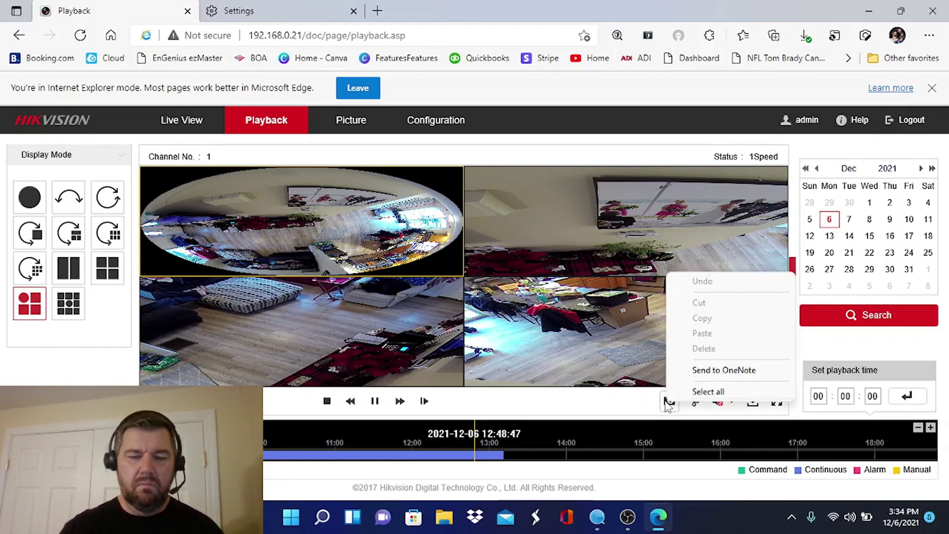
pyautogui.click(668, 401)
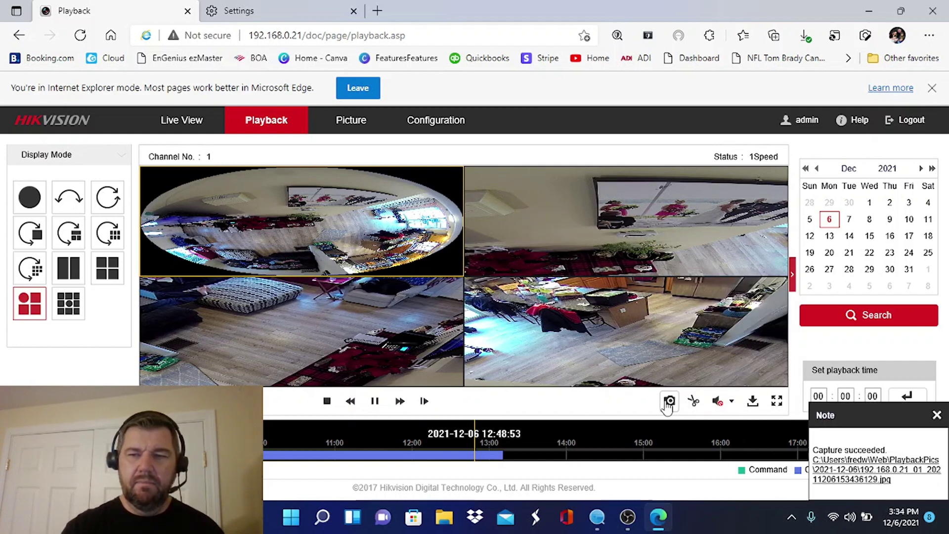
# Step: Record a short clip from the bottom-right view and open its PlaybackFiles\2021-12-06 folder
pyautogui.click(695, 341)
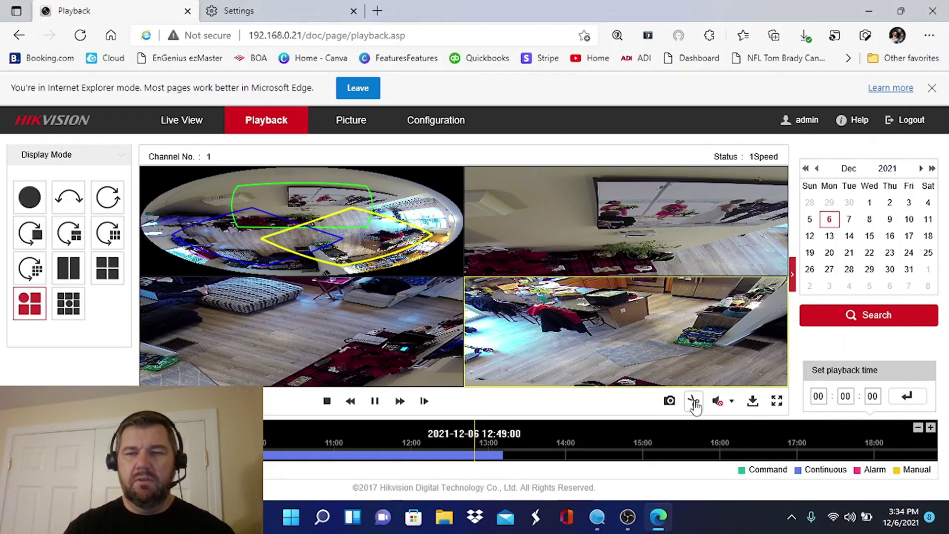
pyautogui.click(694, 401)
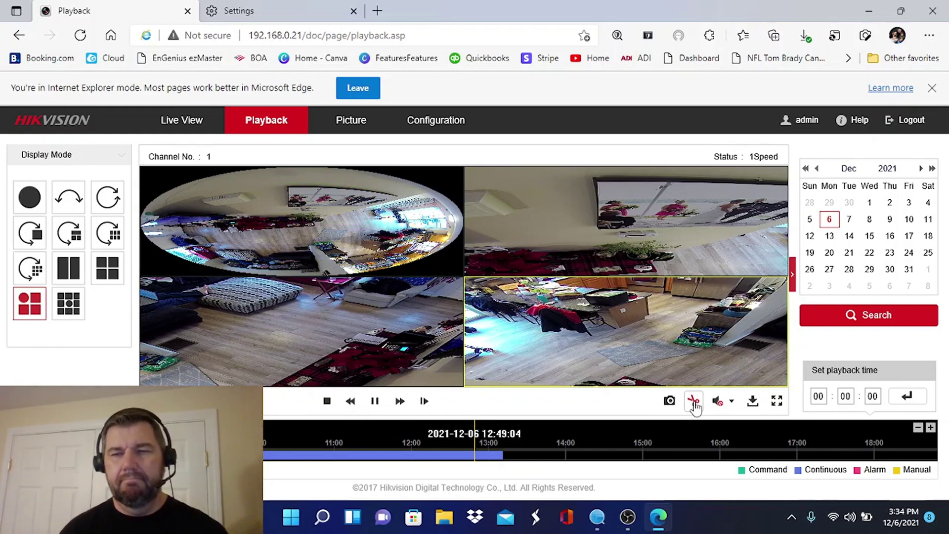
pyautogui.click(694, 401)
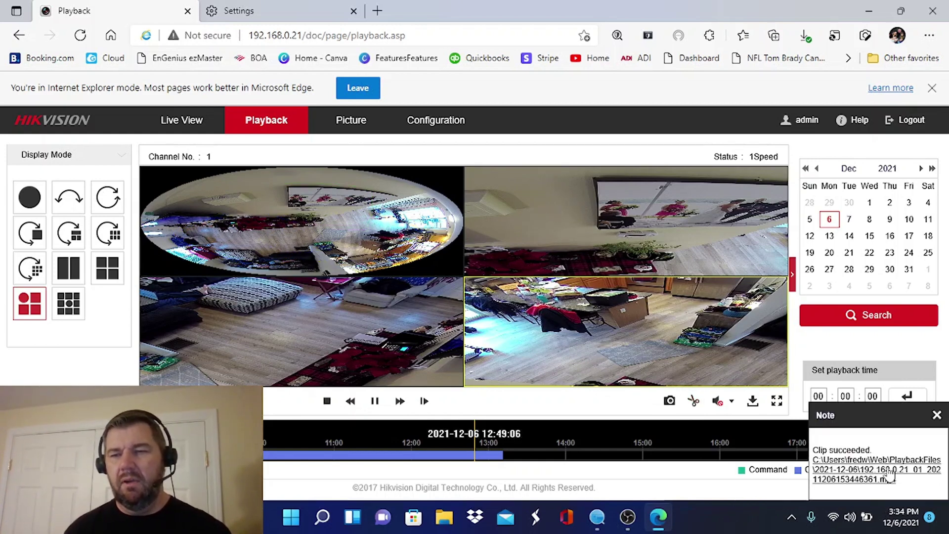
pyautogui.click(890, 474)
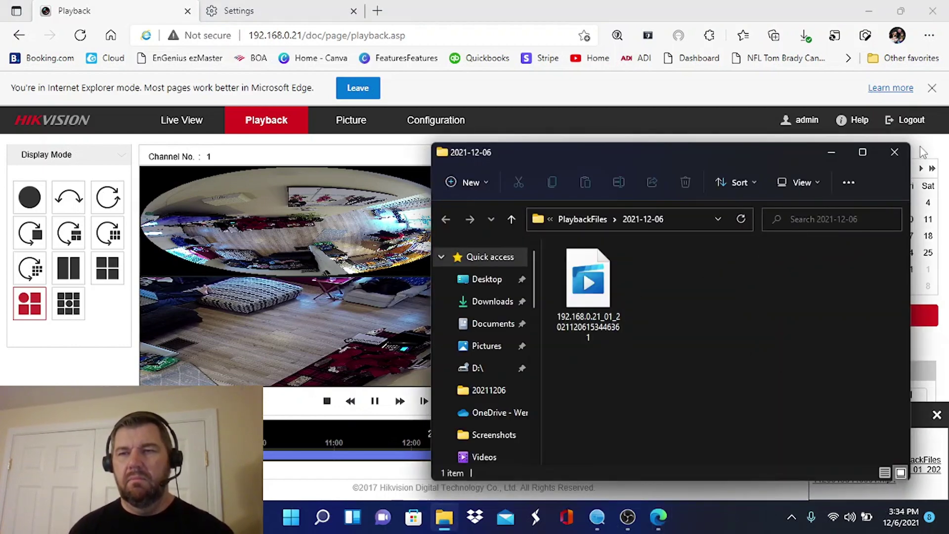
pyautogui.click(894, 154)
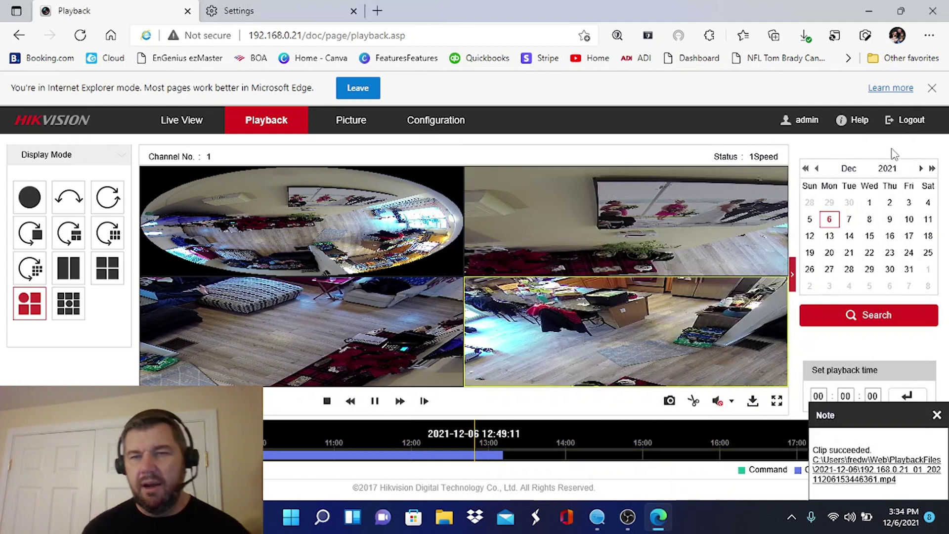